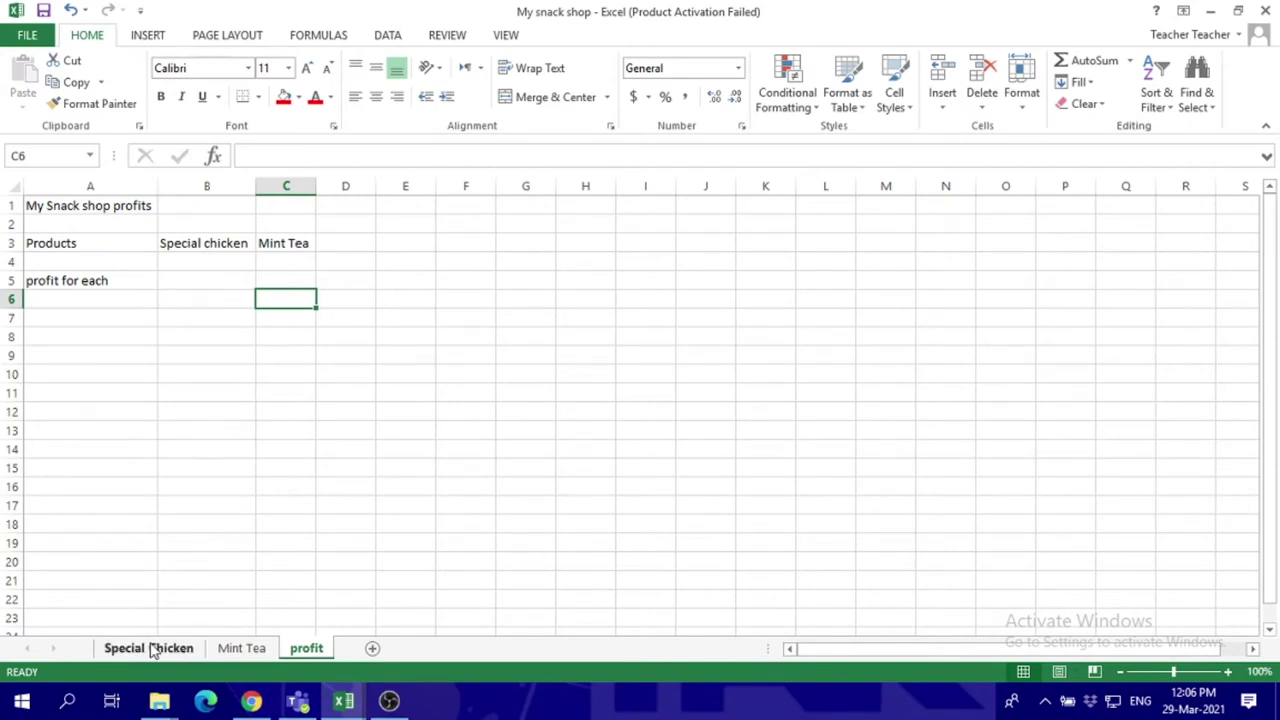
# Step: Review the profit per serving on the Special Chicken and Mint Tea sheets
pyautogui.click(153, 650)
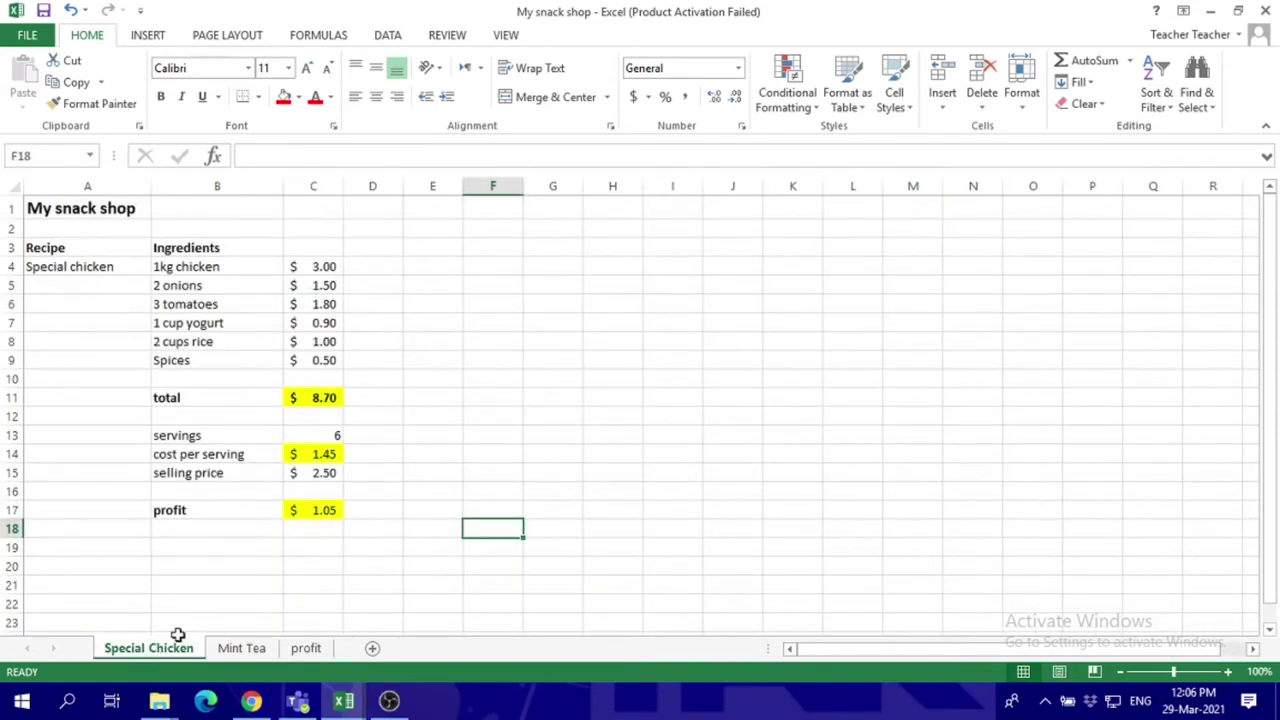
pyautogui.click(233, 655)
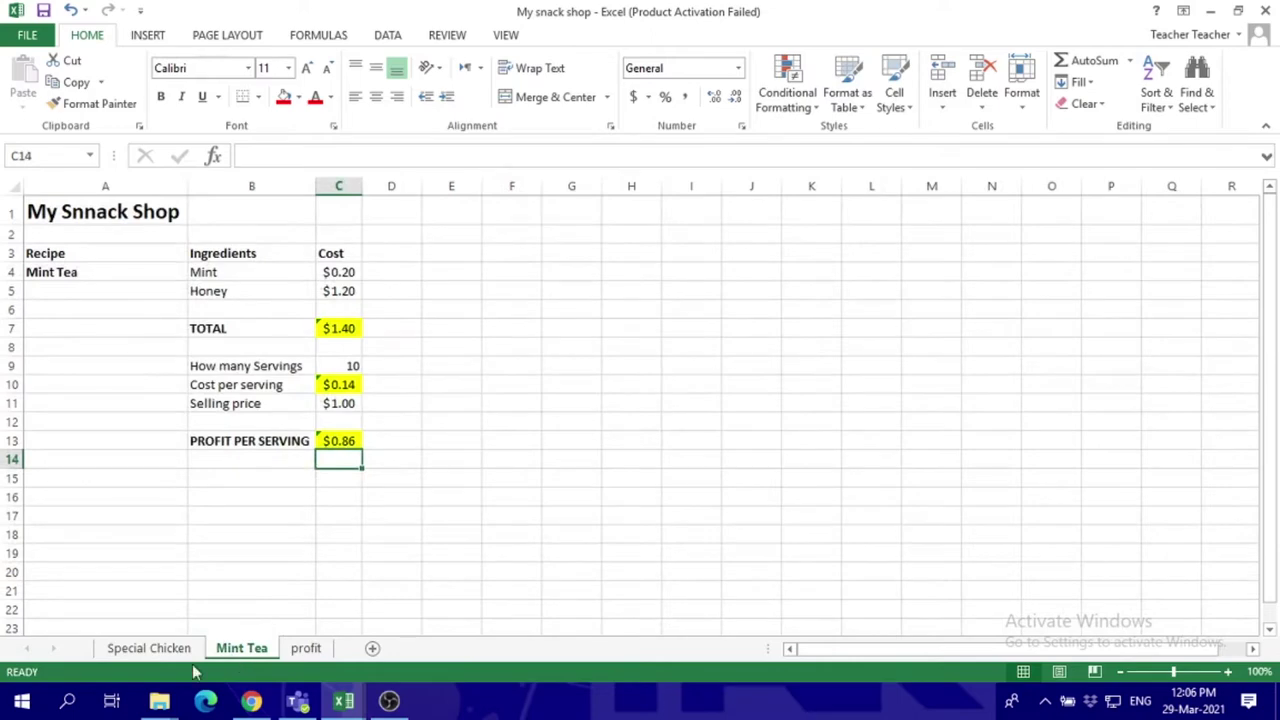
pyautogui.click(160, 650)
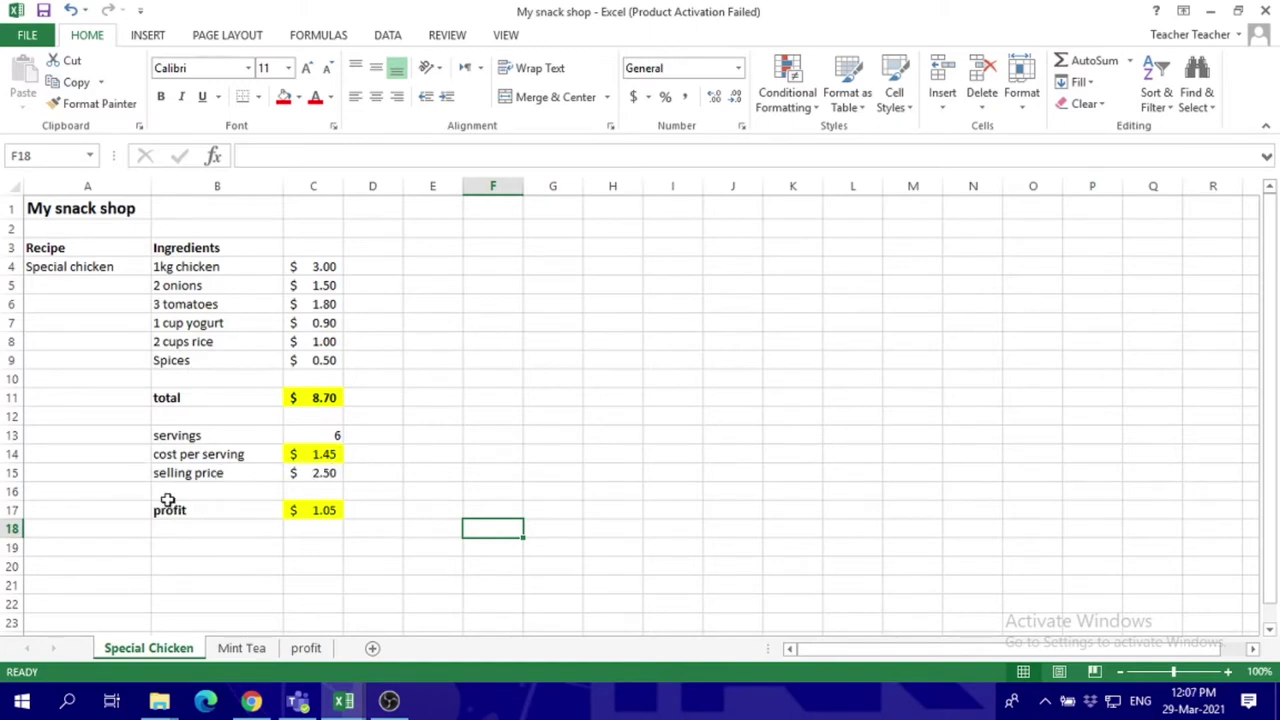
pyautogui.click(318, 510)
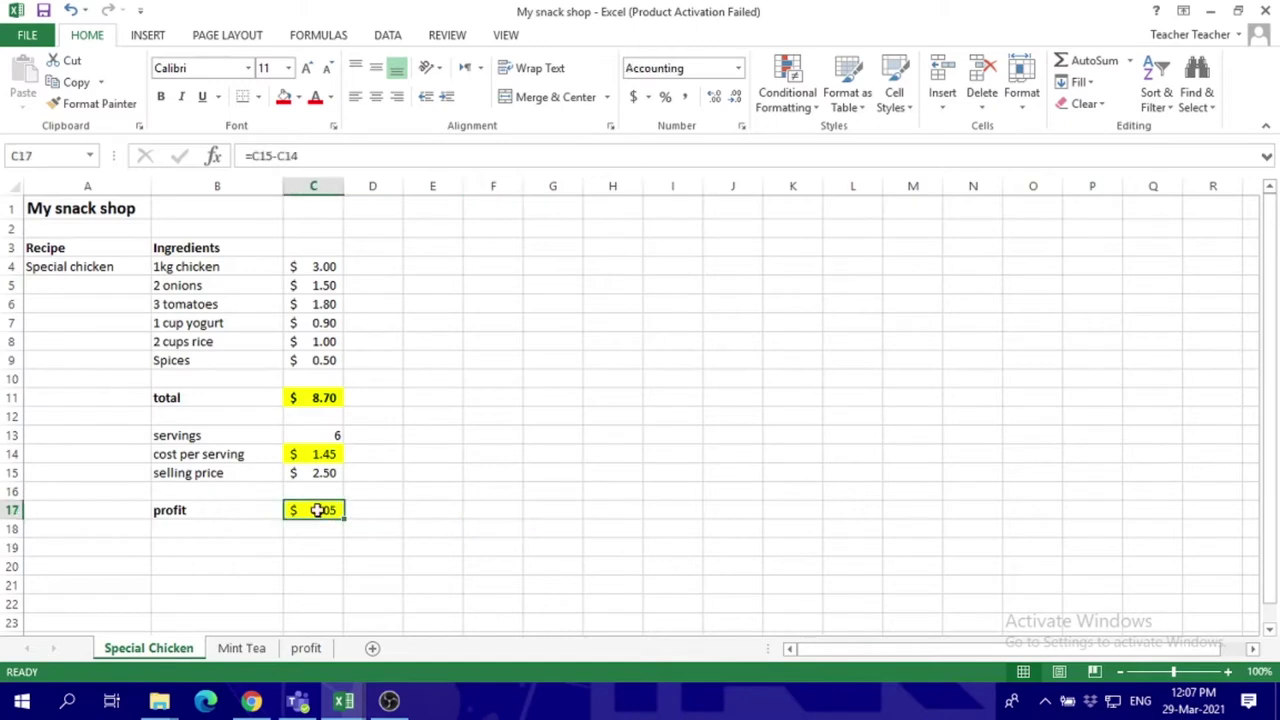
pyautogui.click(235, 650)
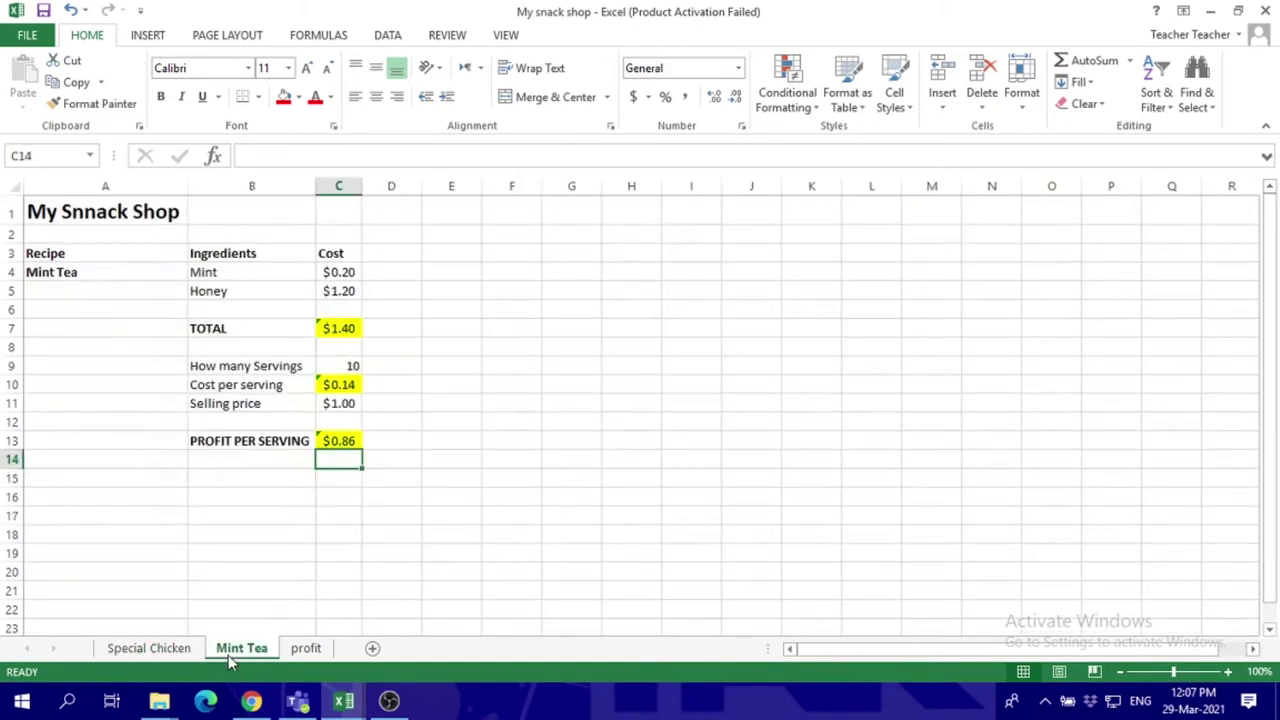
# Step: On the profit sheet, link cell B5 to the Special Chicken profit with ='Special Chicken'!C17
pyautogui.click(298, 650)
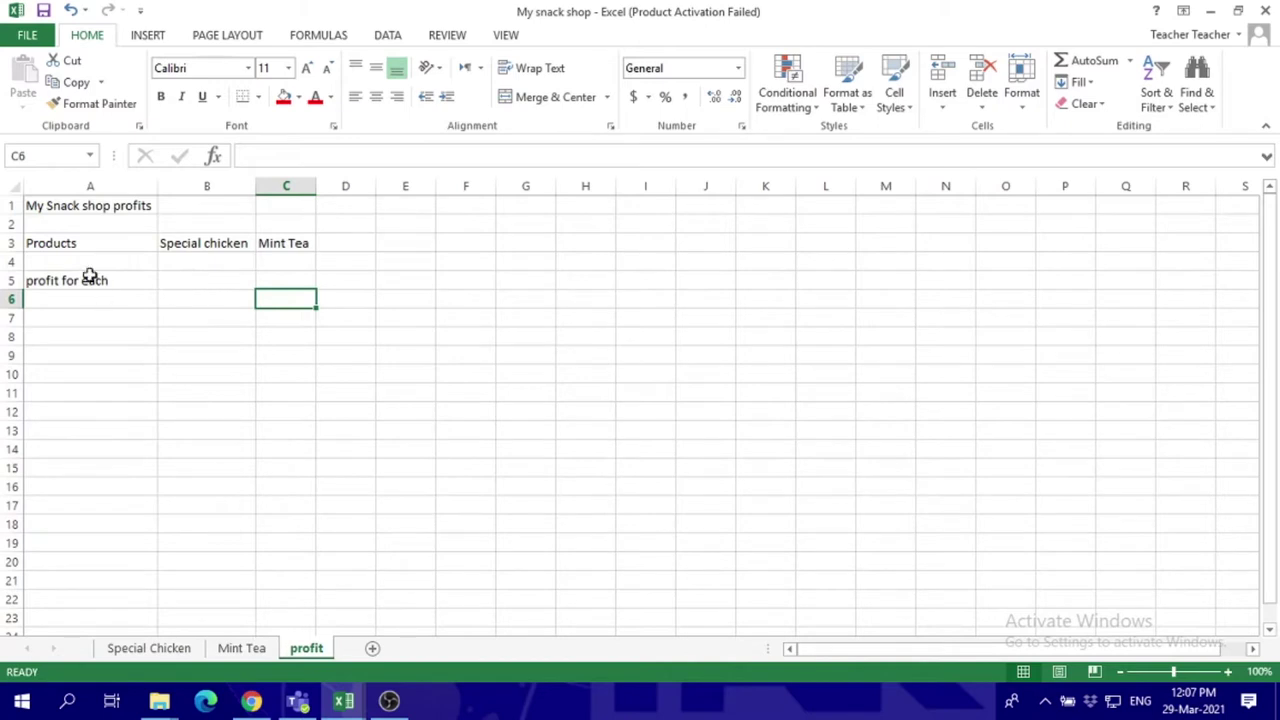
pyautogui.click(183, 280)
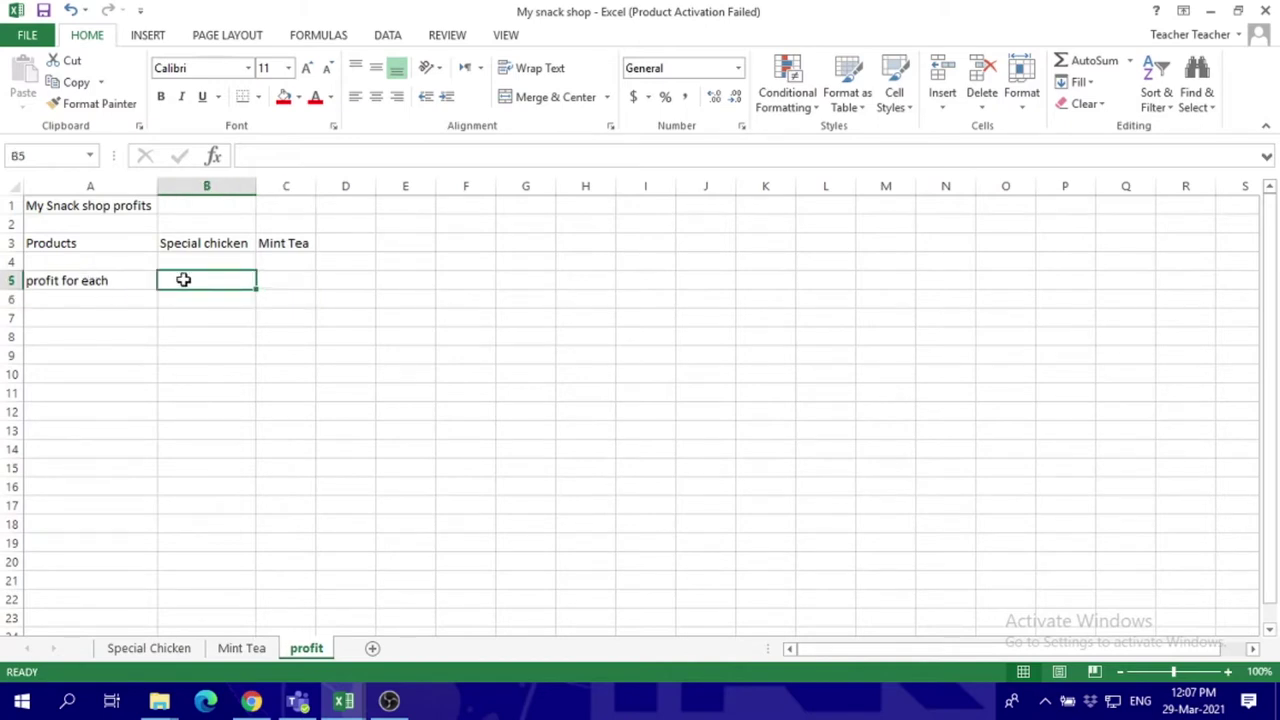
pyautogui.write('=')
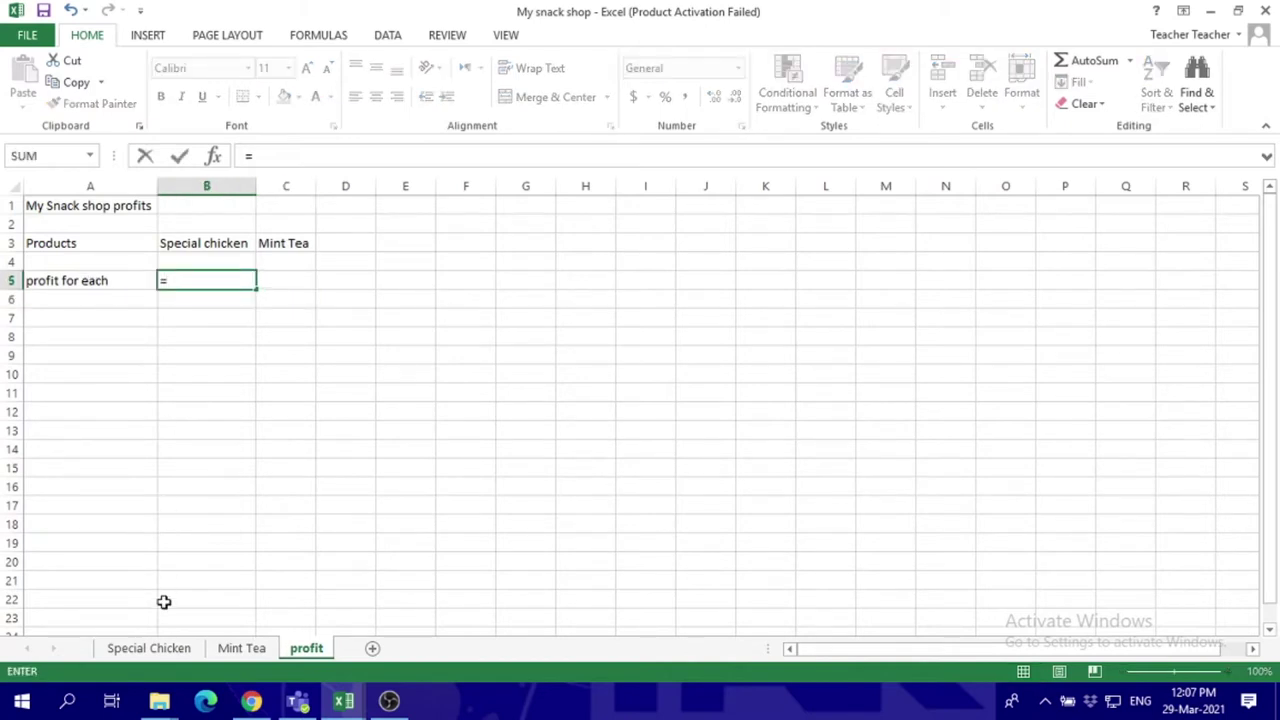
pyautogui.click(162, 648)
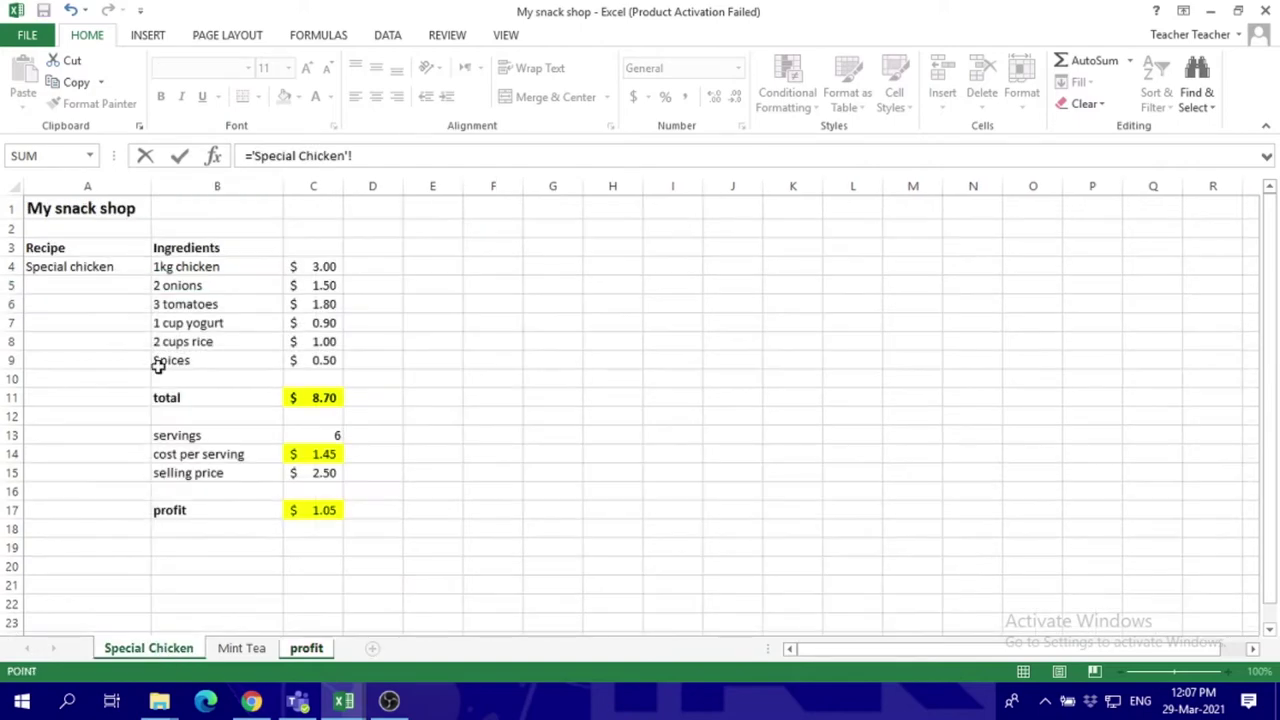
pyautogui.click(300, 510)
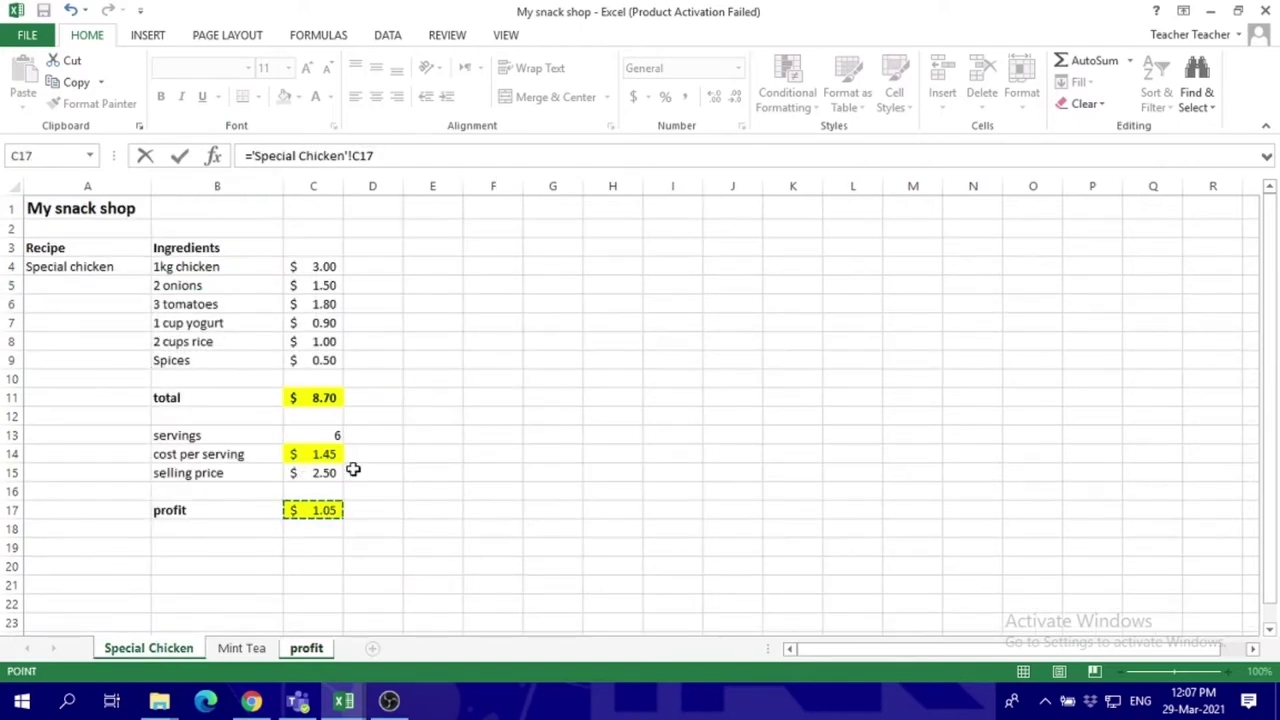
pyautogui.press('Return')
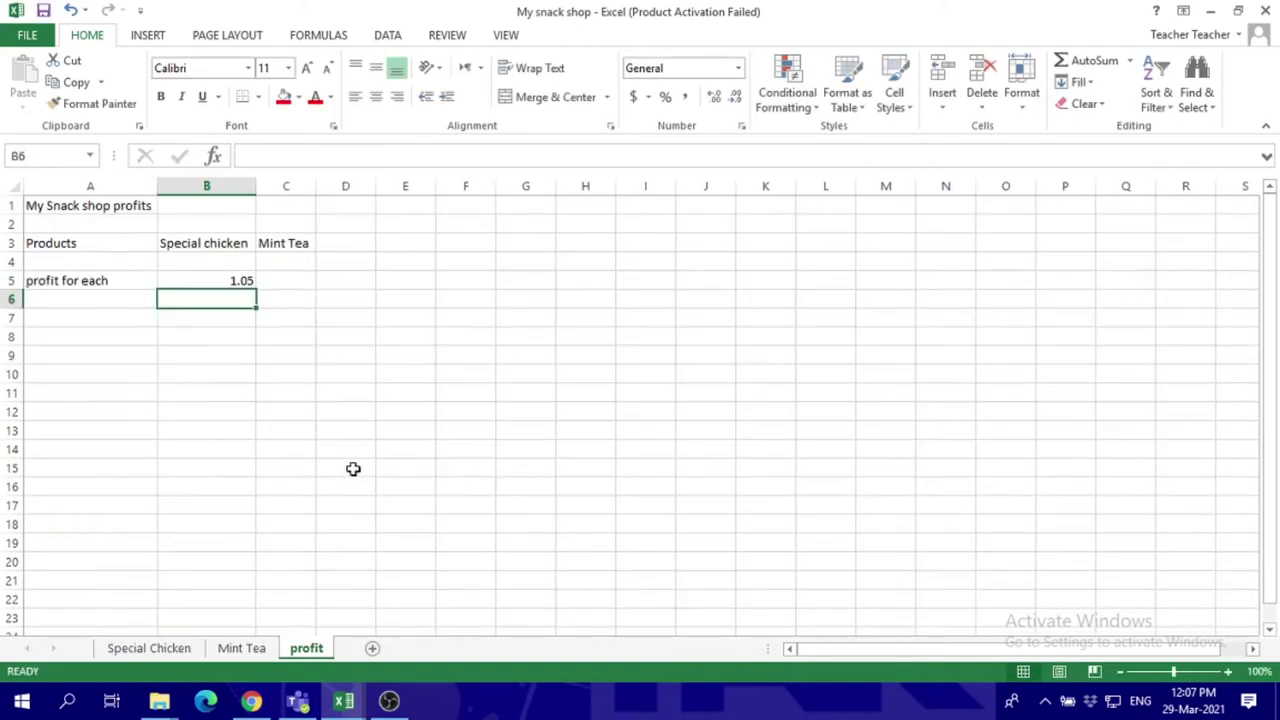
# Step: Link cell C5 on the profit sheet to the profit per serving in C13 of the Mint Tea sheet
pyautogui.click(283, 281)
pyautogui.doubleClick(283, 281)
pyautogui.write('=')
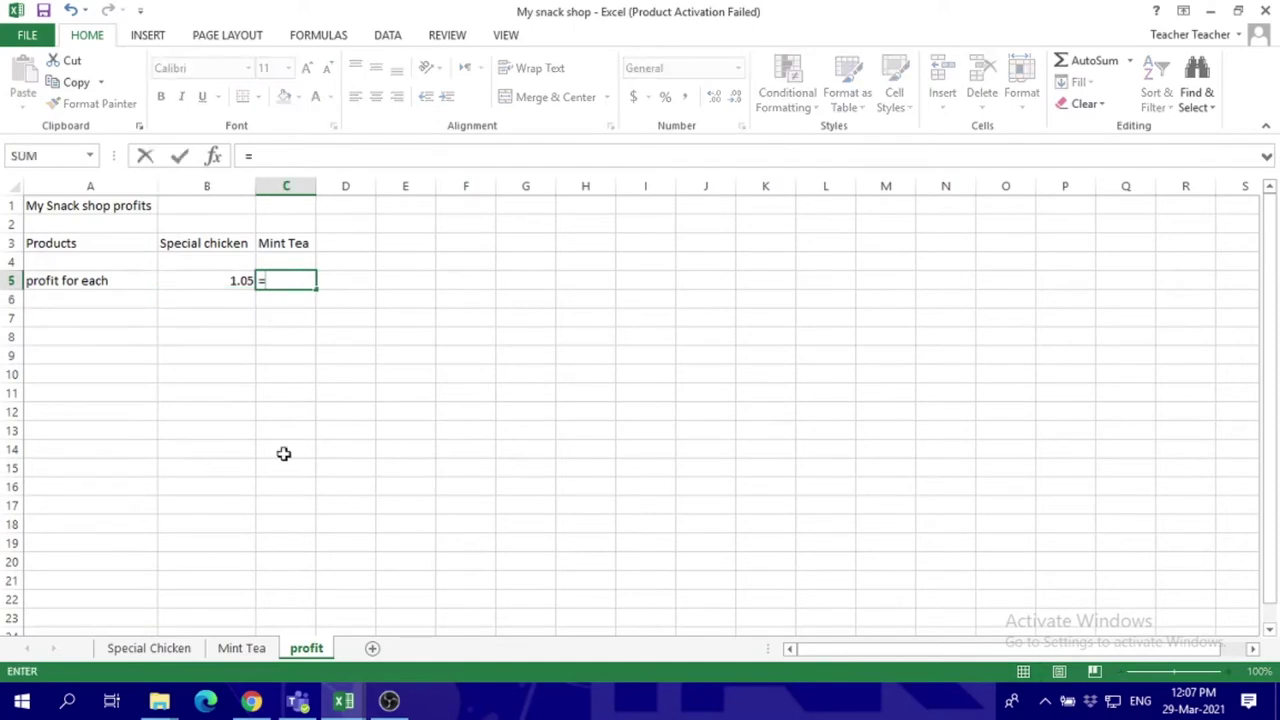
pyautogui.click(241, 648)
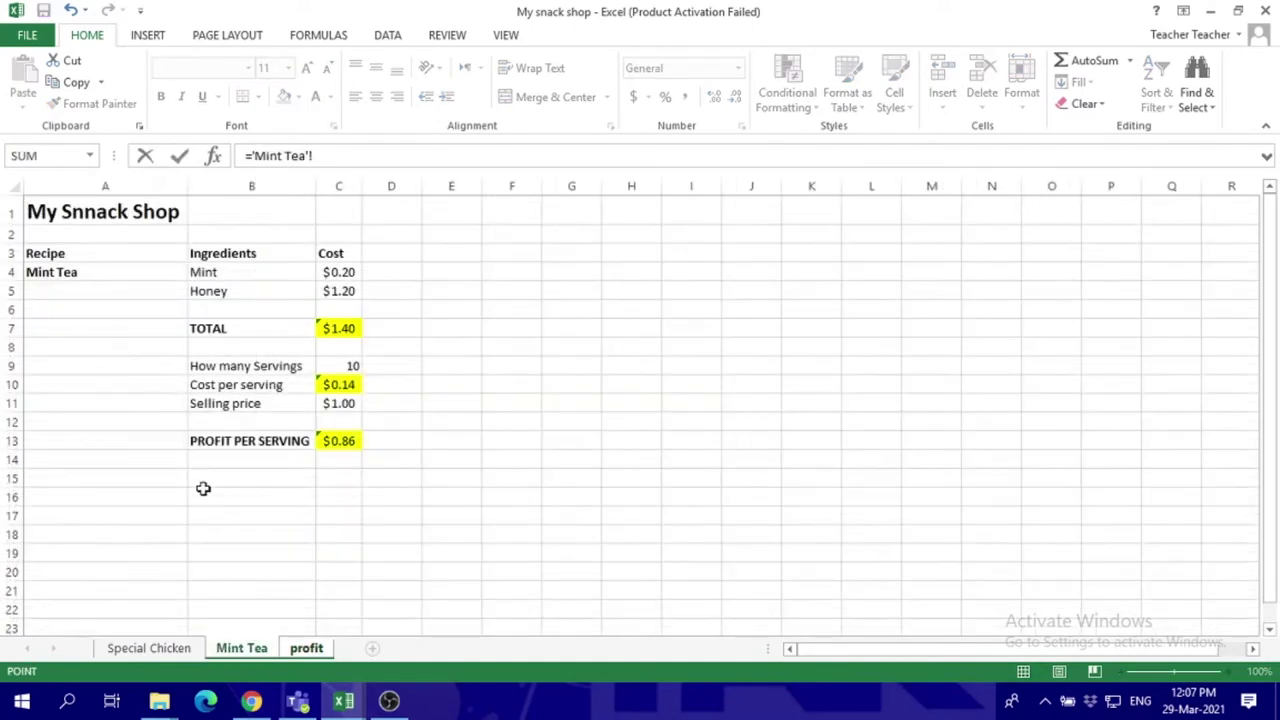
pyautogui.click(340, 438)
pyautogui.press('Return')
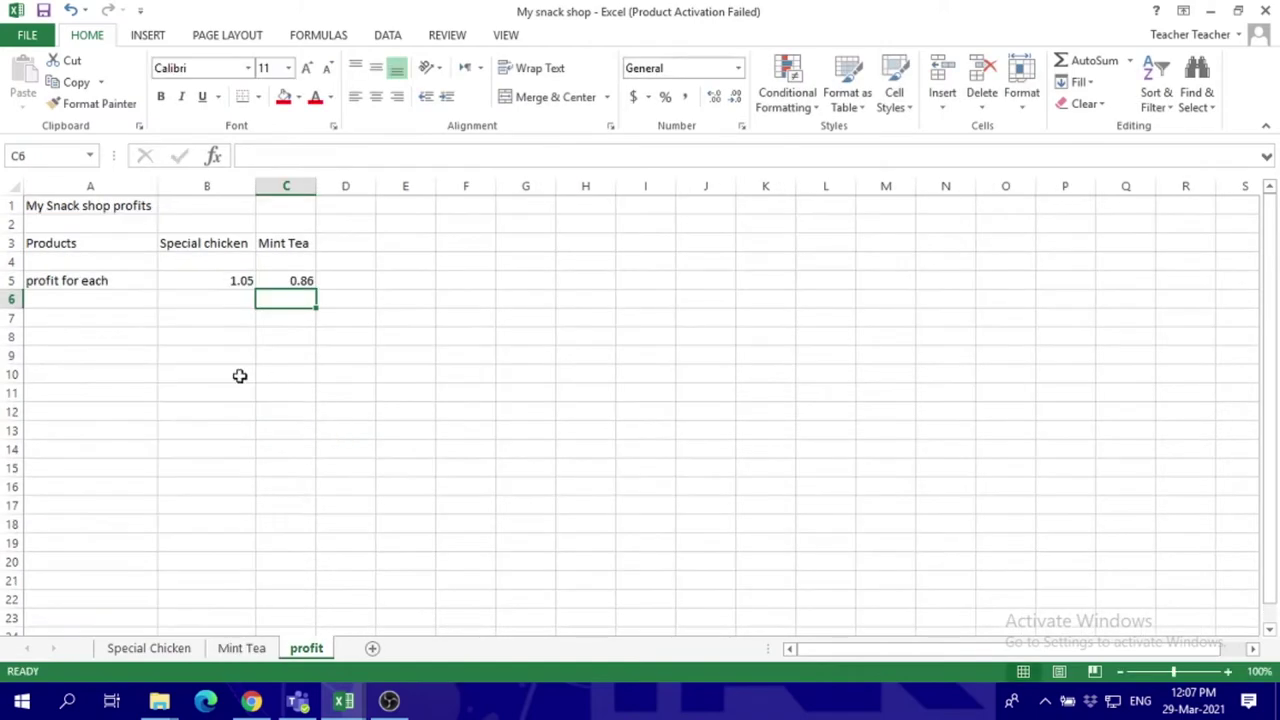
# Step: Format the per-item profits in B5:C5 as US dollar accounting values
pyautogui.moveTo(200, 275); pyautogui.dragTo(284, 275)
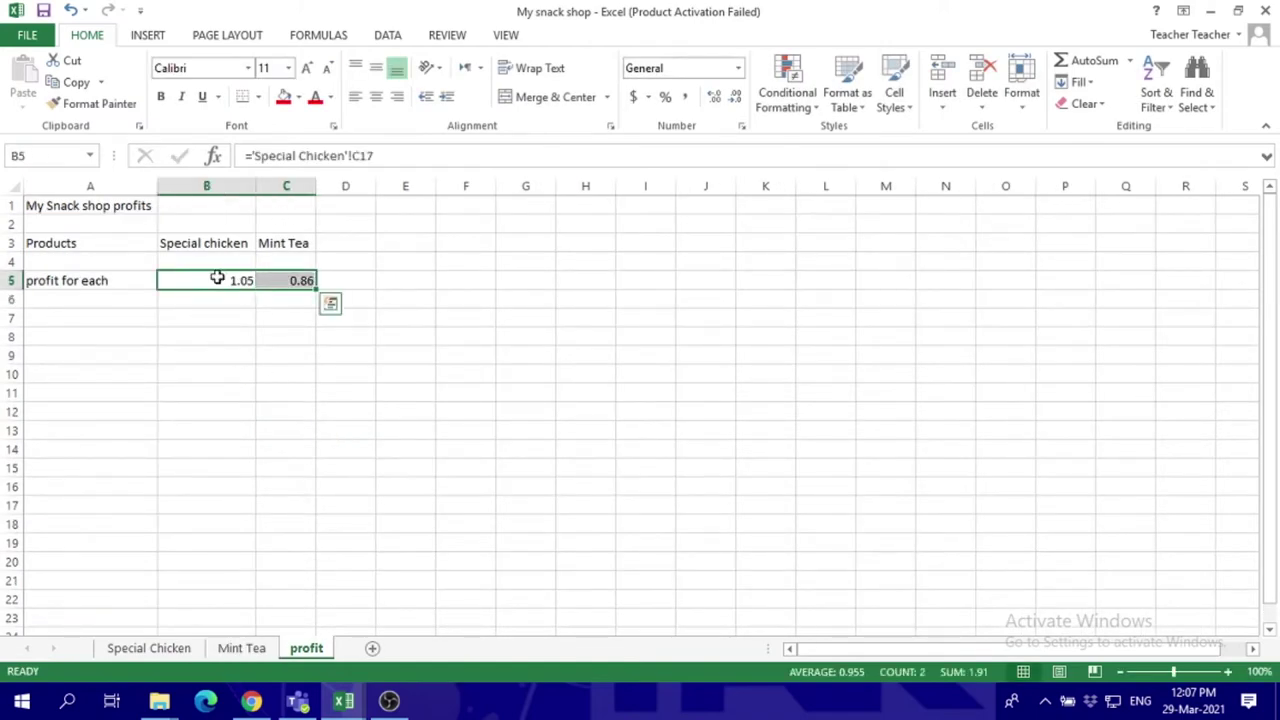
pyautogui.click(652, 99)
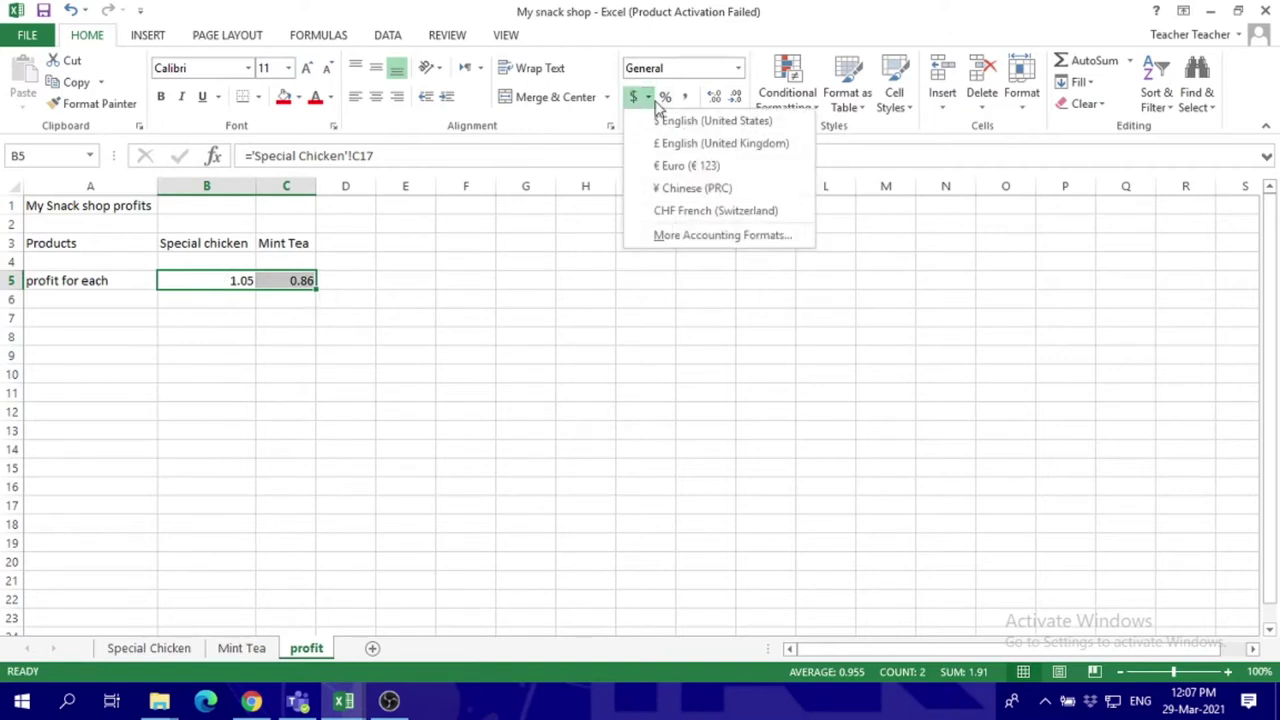
pyautogui.click(669, 120)
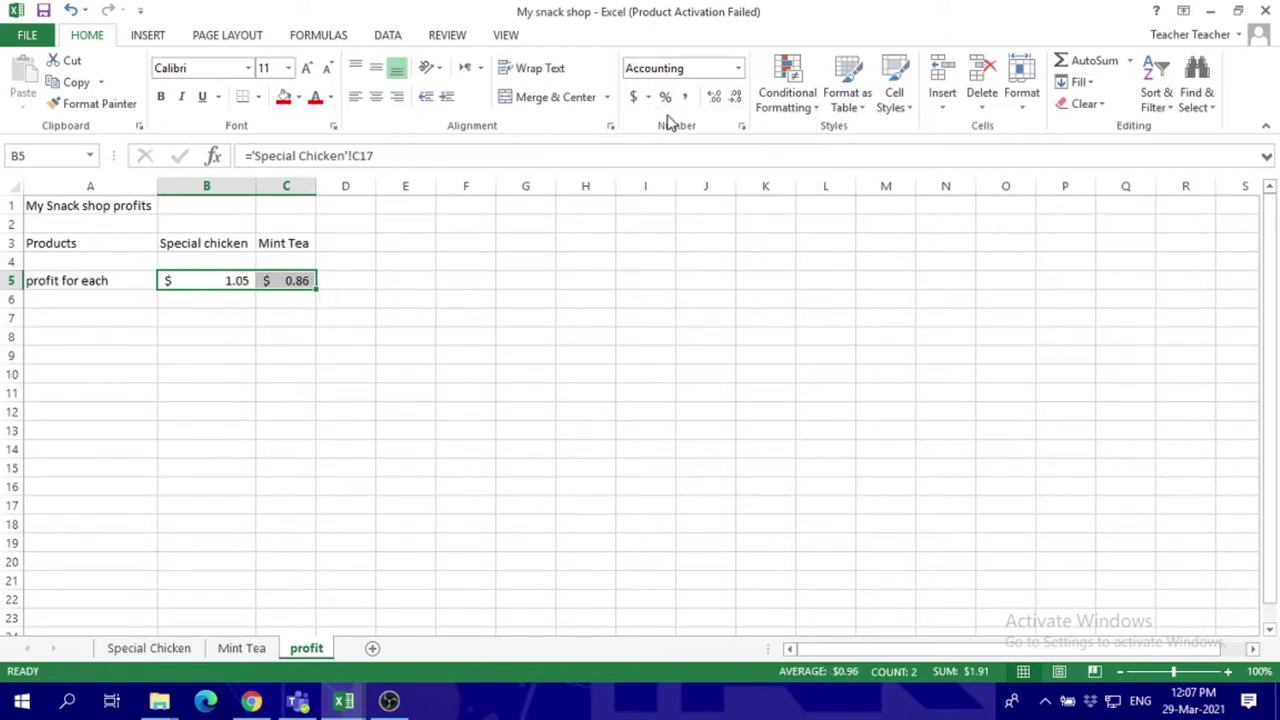
# Step: Label cell A6 "How many servingins I sold" and fit column A's width to its contents
pyautogui.click(118, 303)
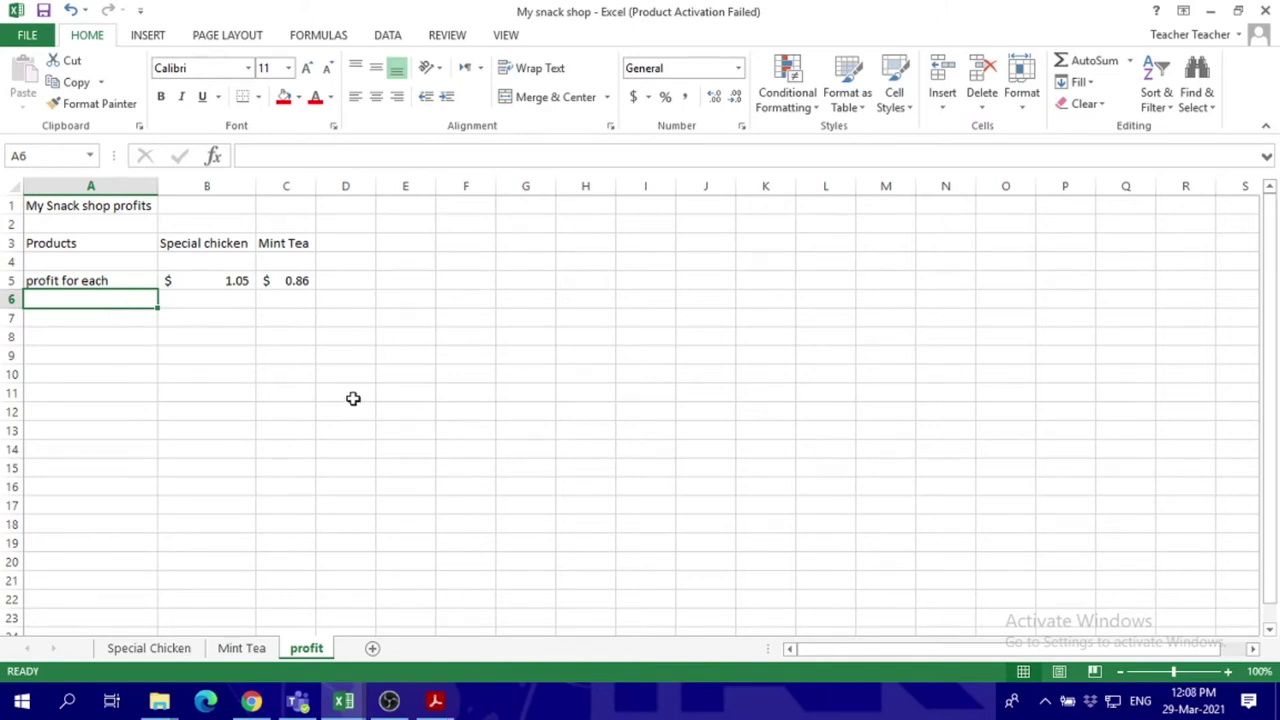
pyautogui.write('How ')
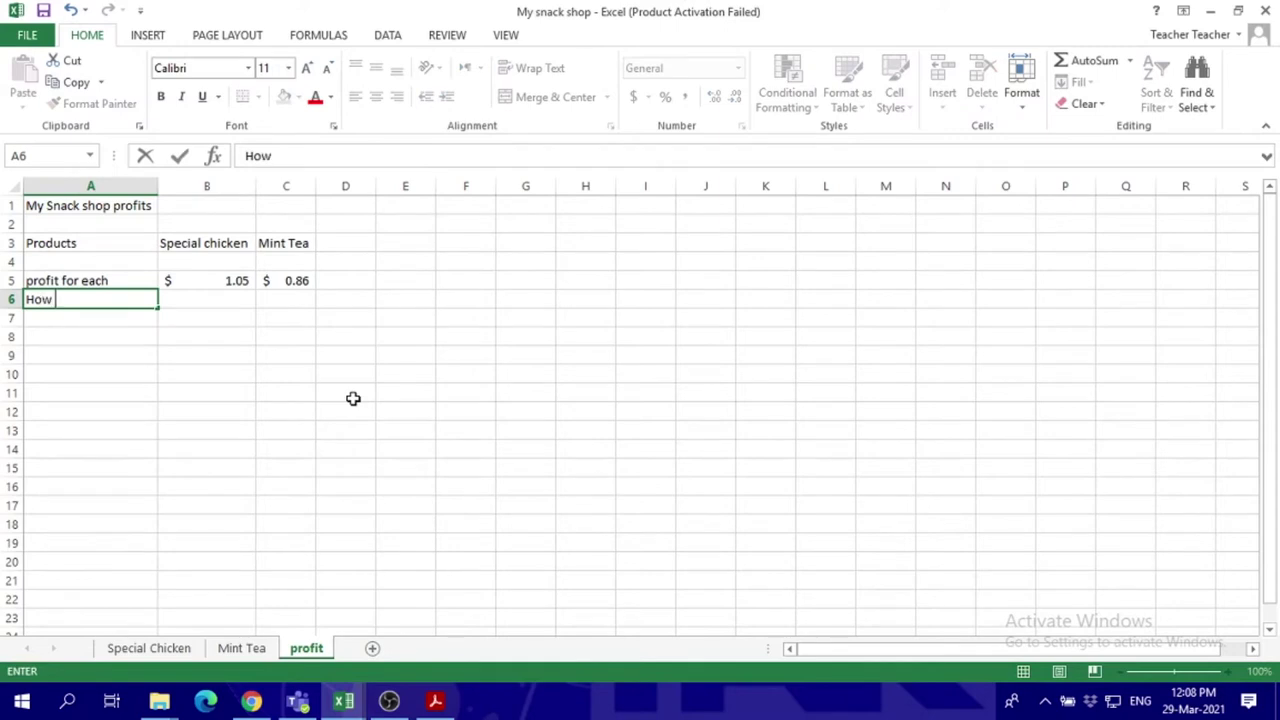
pyautogui.write('many ser')
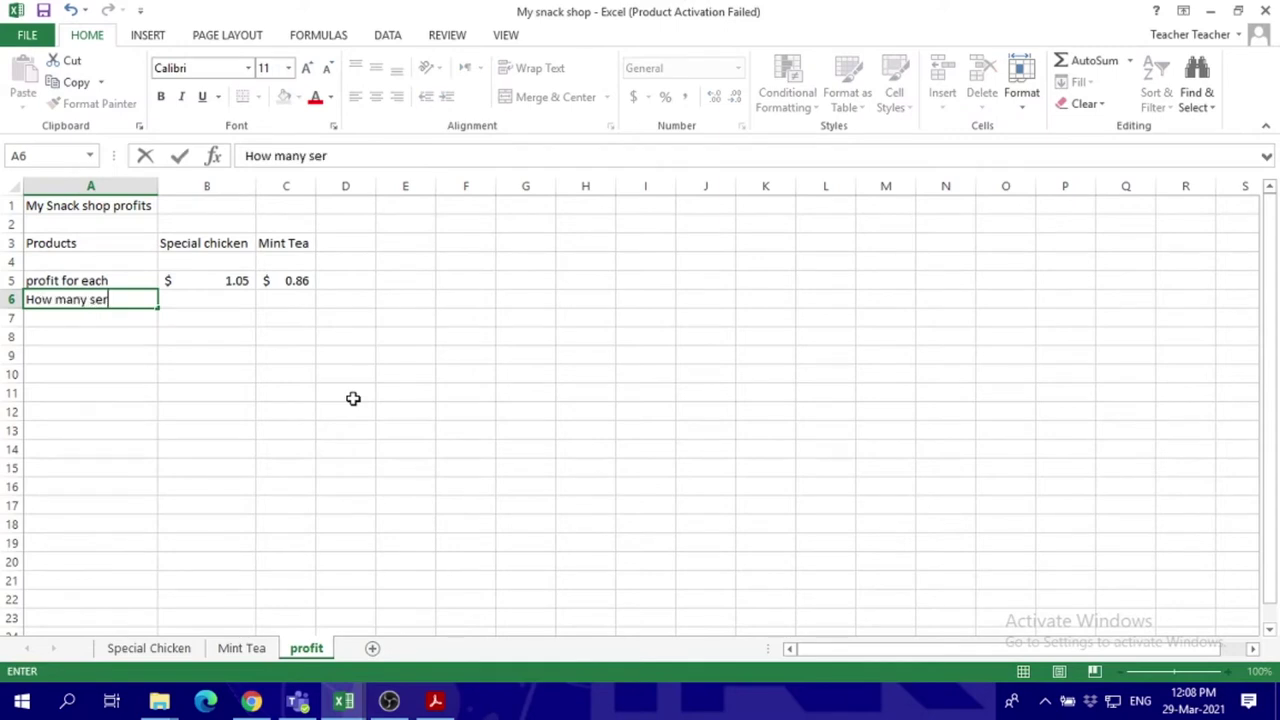
pyautogui.write('vingins')
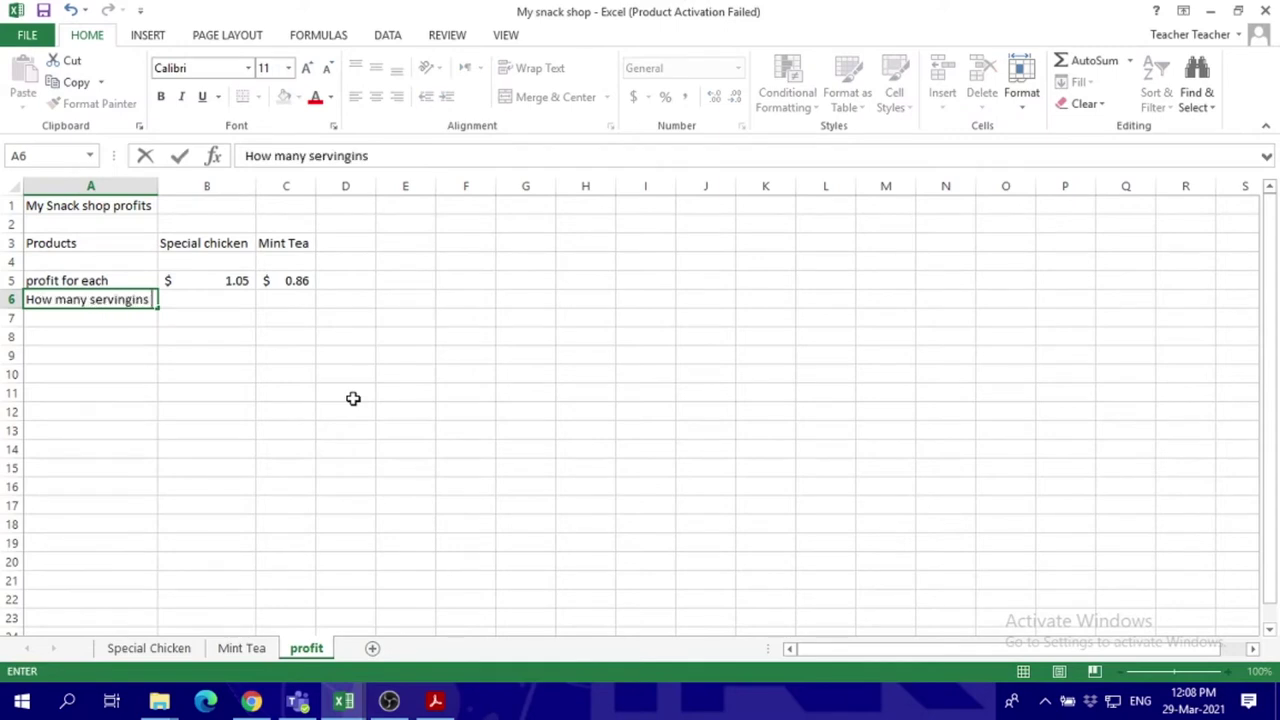
pyautogui.write(' I sold')
pyautogui.click(152, 204)
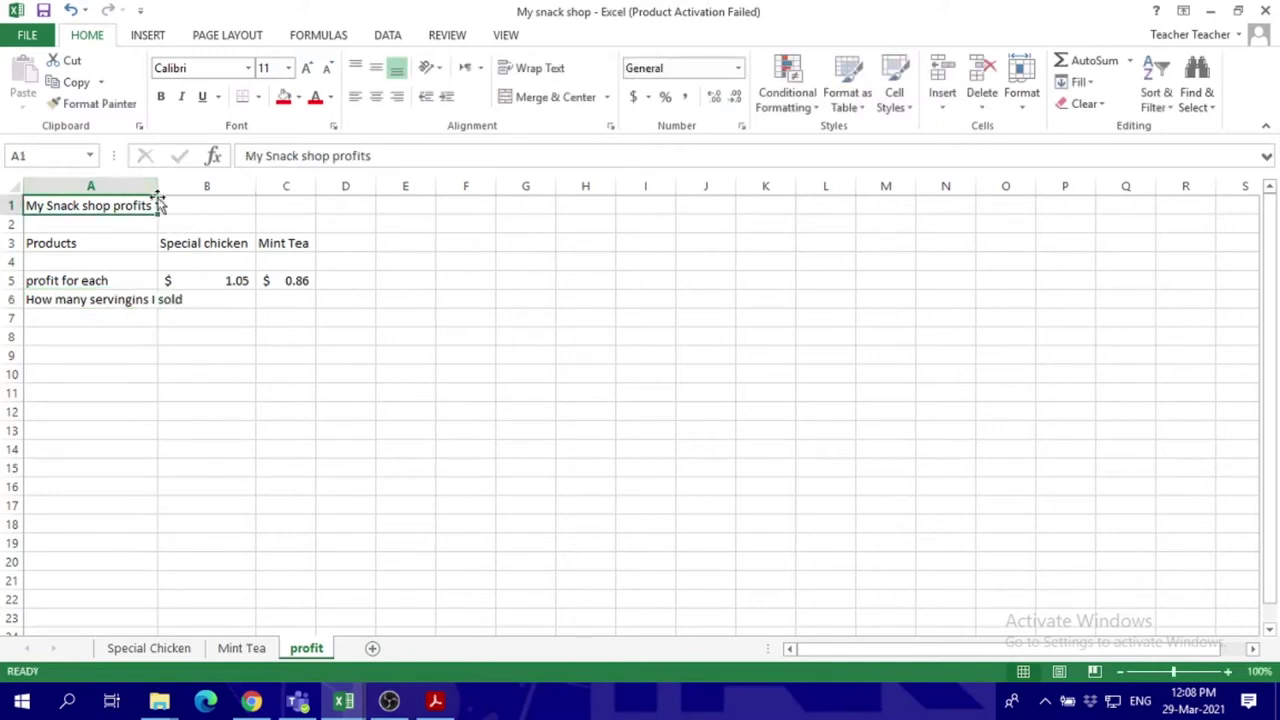
pyautogui.moveTo(157, 185); pyautogui.dragTo(157, 185)
pyautogui.doubleClick(157, 185)
# Step: Enter the servings sold: 25 for Special chicken in B6 and 100 for Mint Tea in C6
pyautogui.click(212, 297)
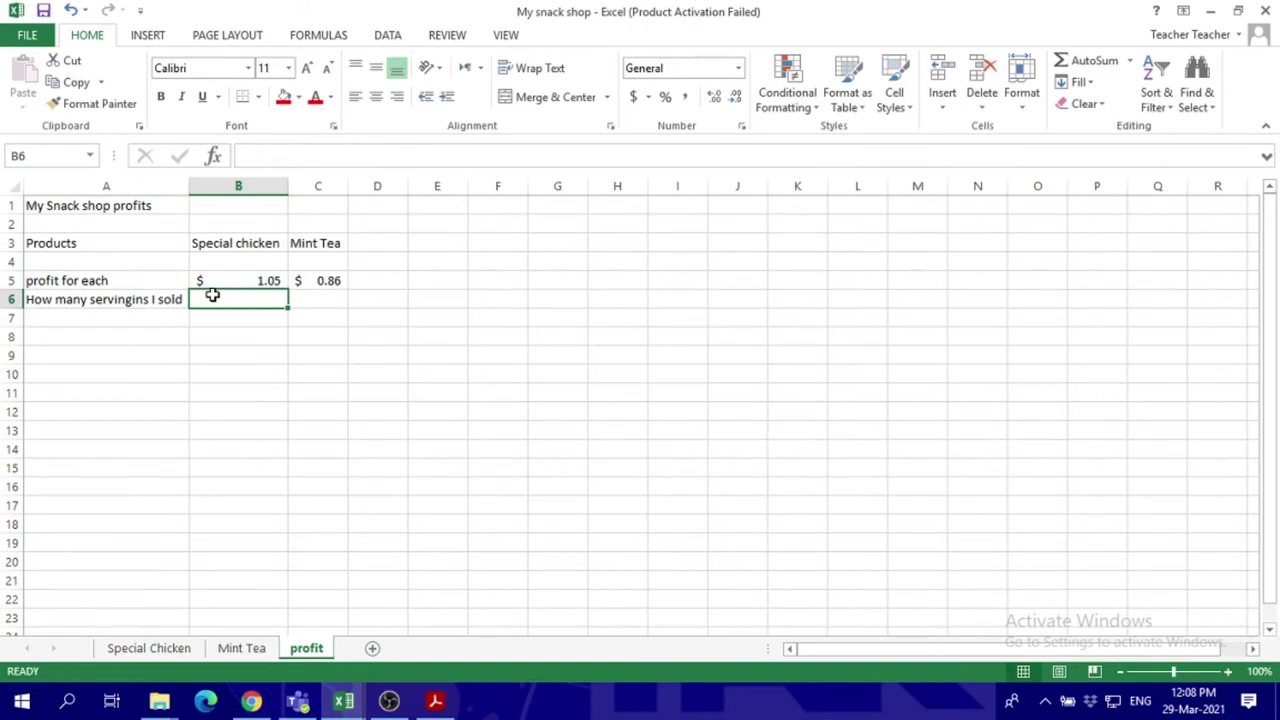
pyautogui.write('25')
pyautogui.hotkey('ctrl', 'Return')
pyautogui.press('Right')
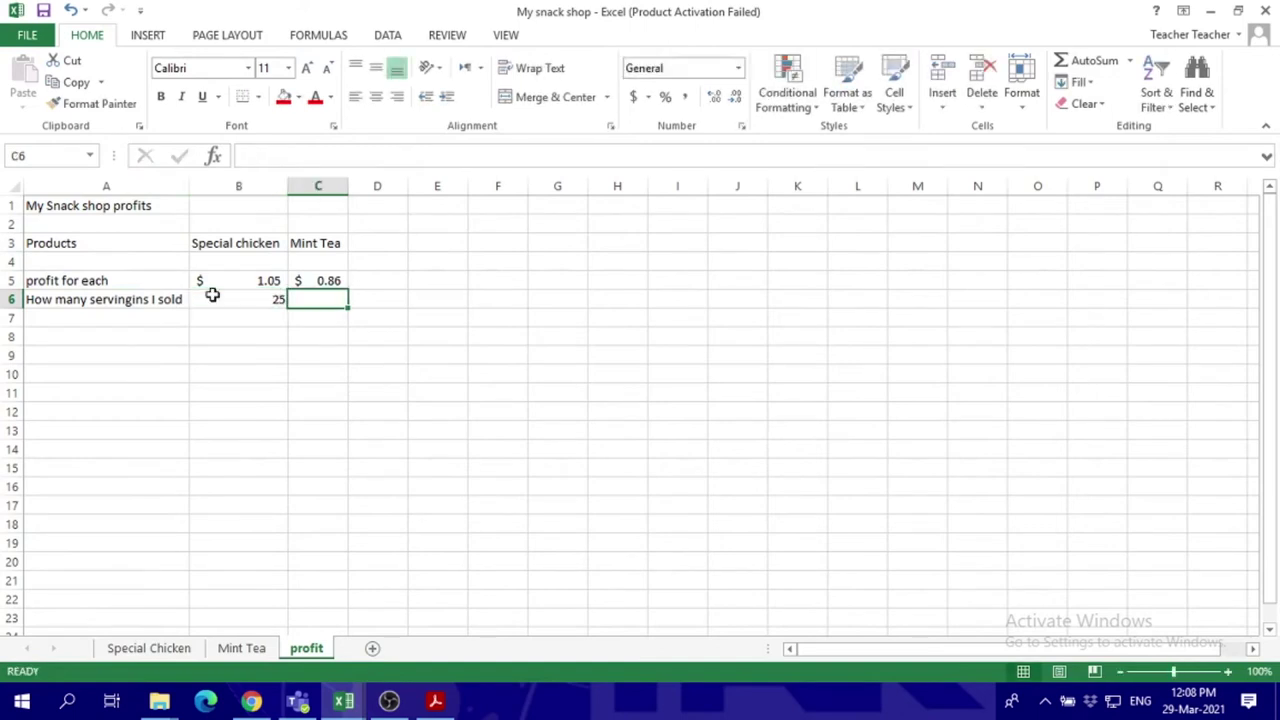
pyautogui.write('100')
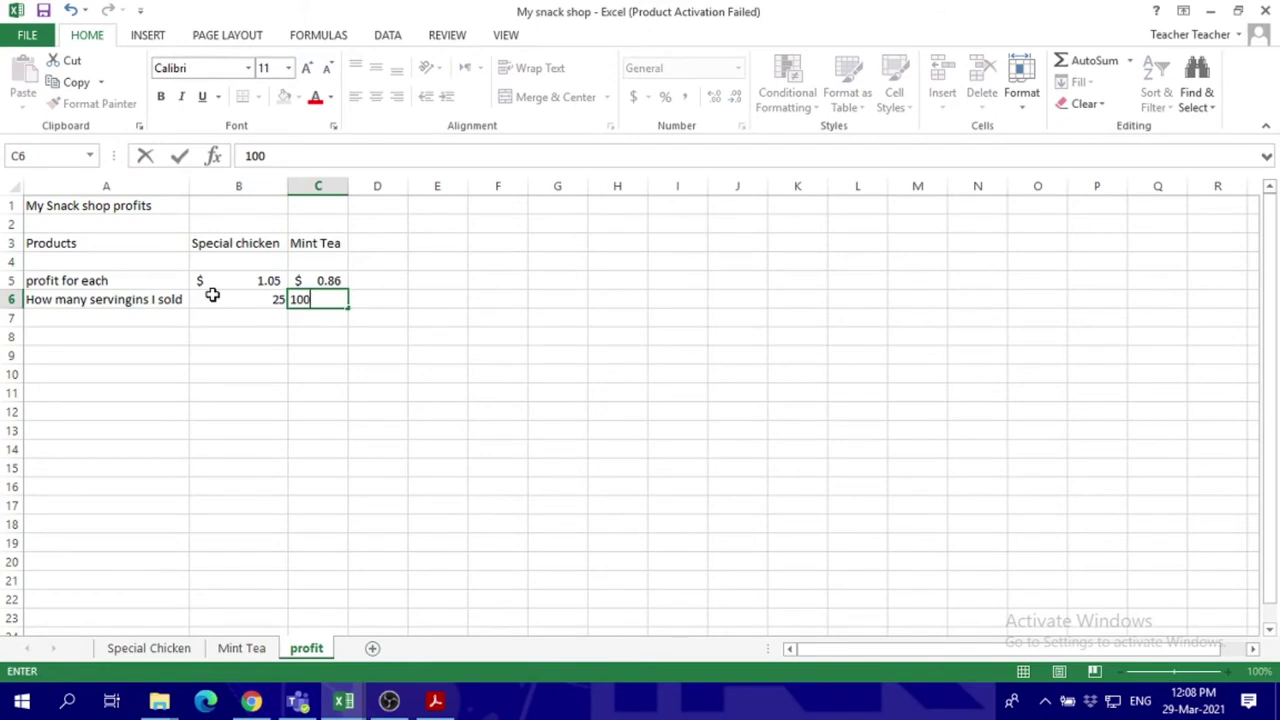
pyautogui.press('Return')
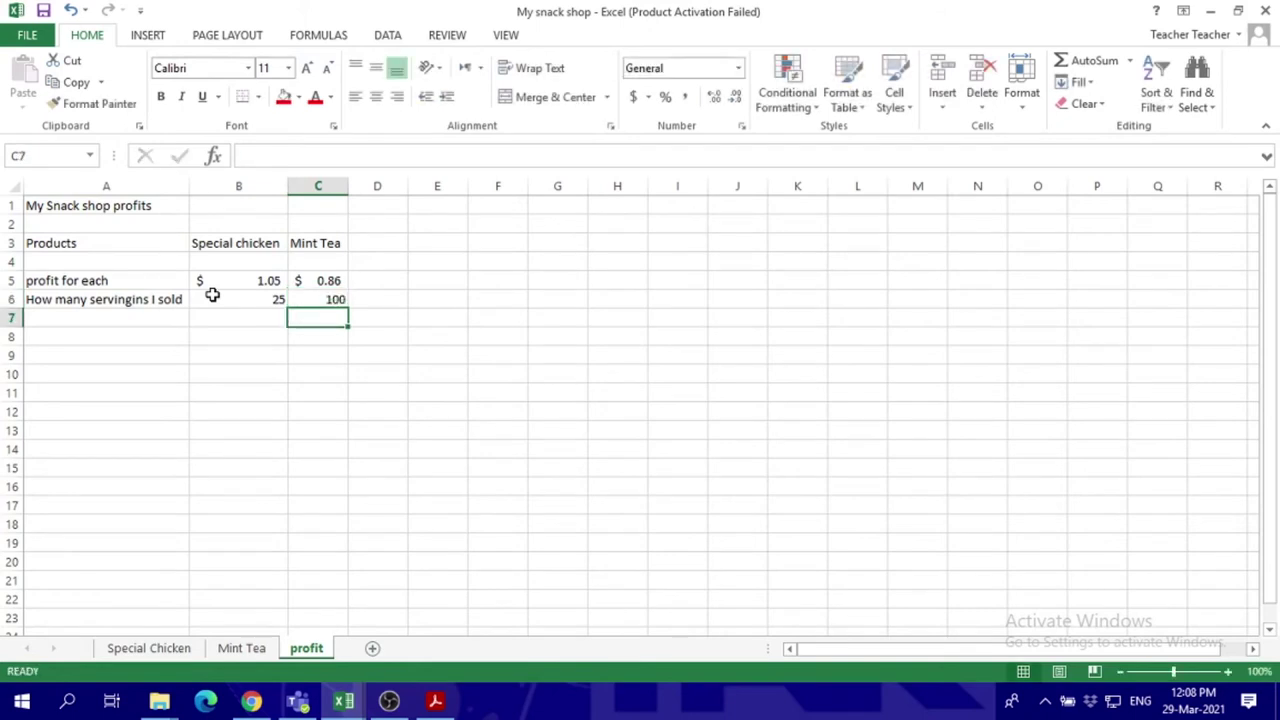
# Step: Add the row label "Profit total for each" in cell A8
pyautogui.click(158, 336)
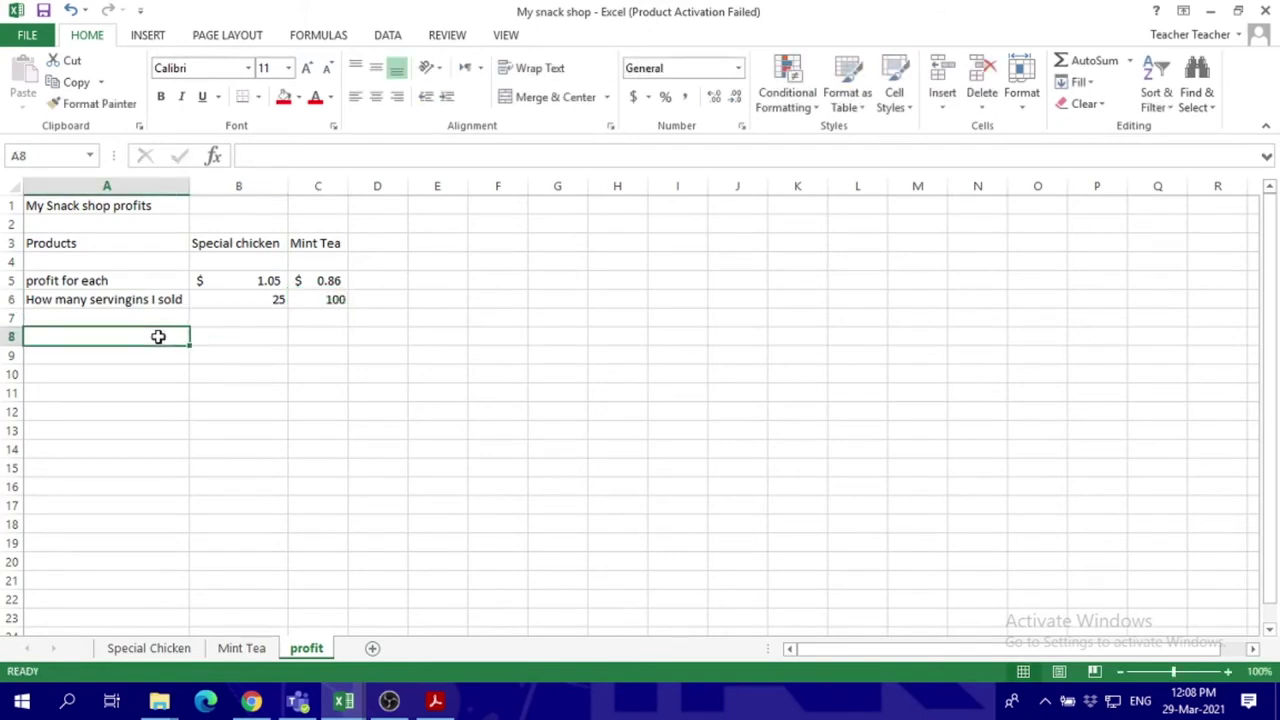
pyautogui.write('Prof')
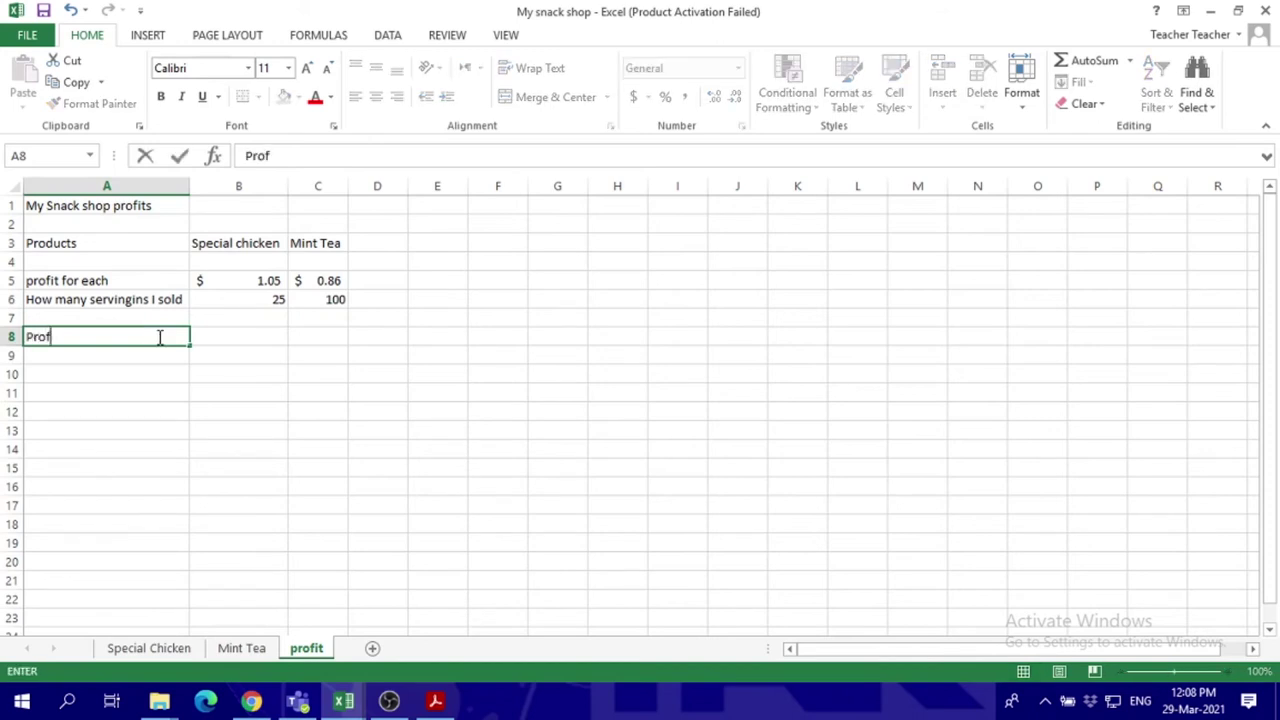
pyautogui.write('it total for each')
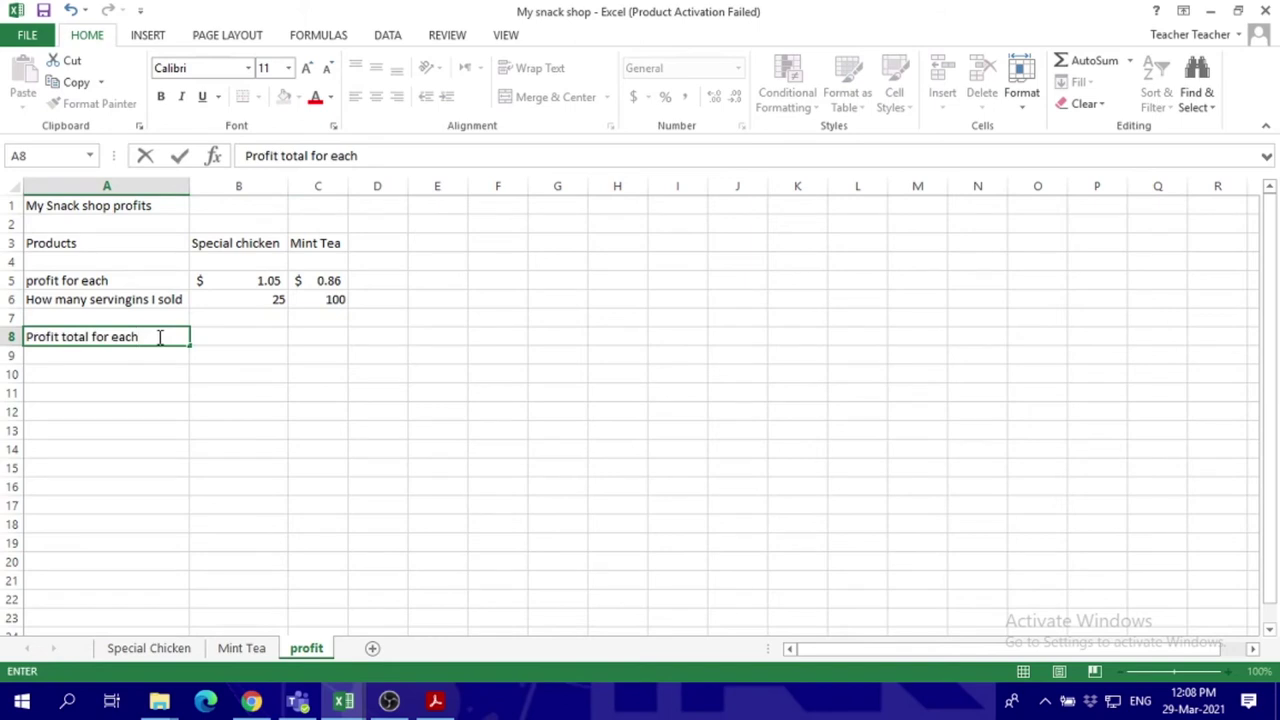
pyautogui.press('Tab')
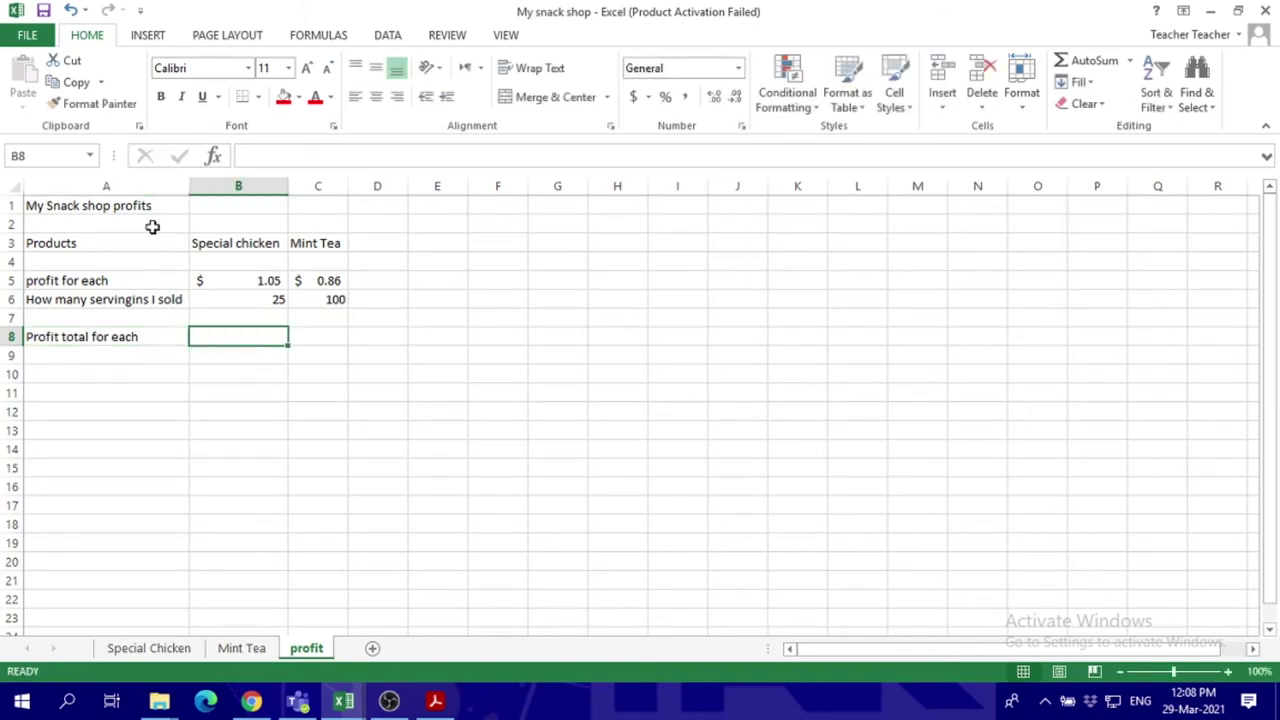
# Step: Calculate the total Special chicken profit in B8 with the formula =B5*B6
pyautogui.write('=')
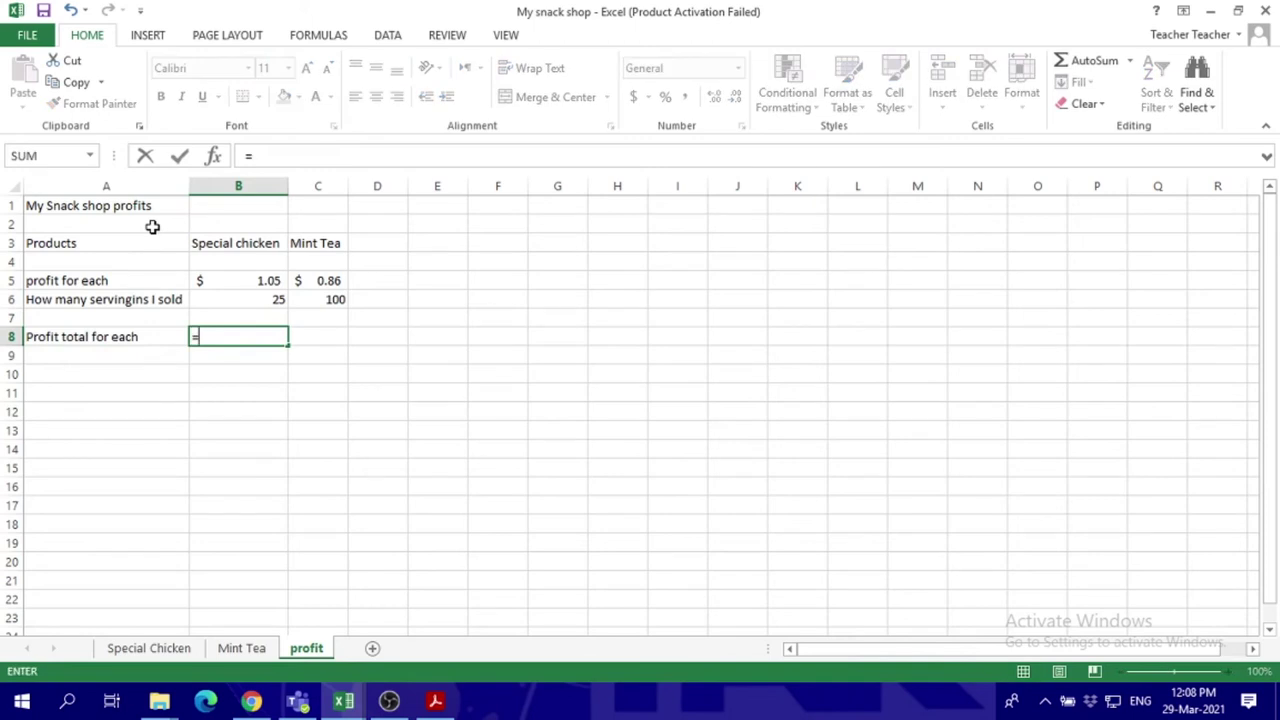
pyautogui.click(247, 283)
pyautogui.write('*')
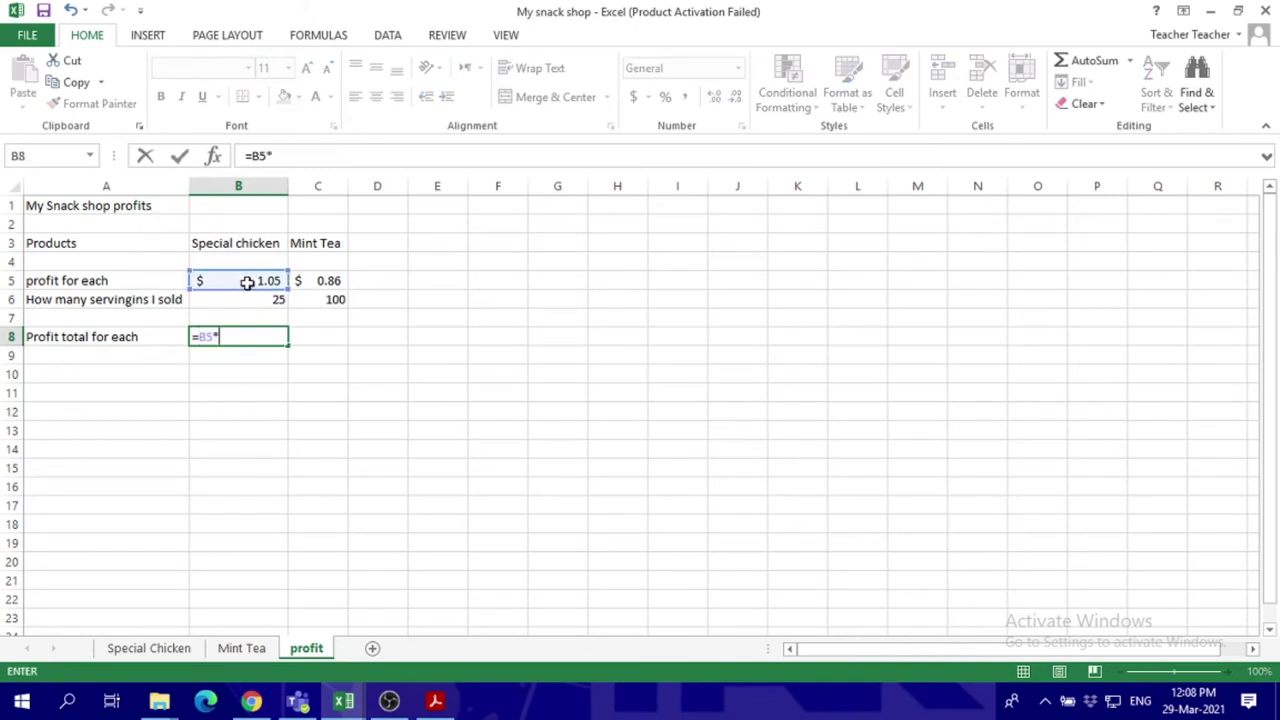
pyautogui.click(251, 302)
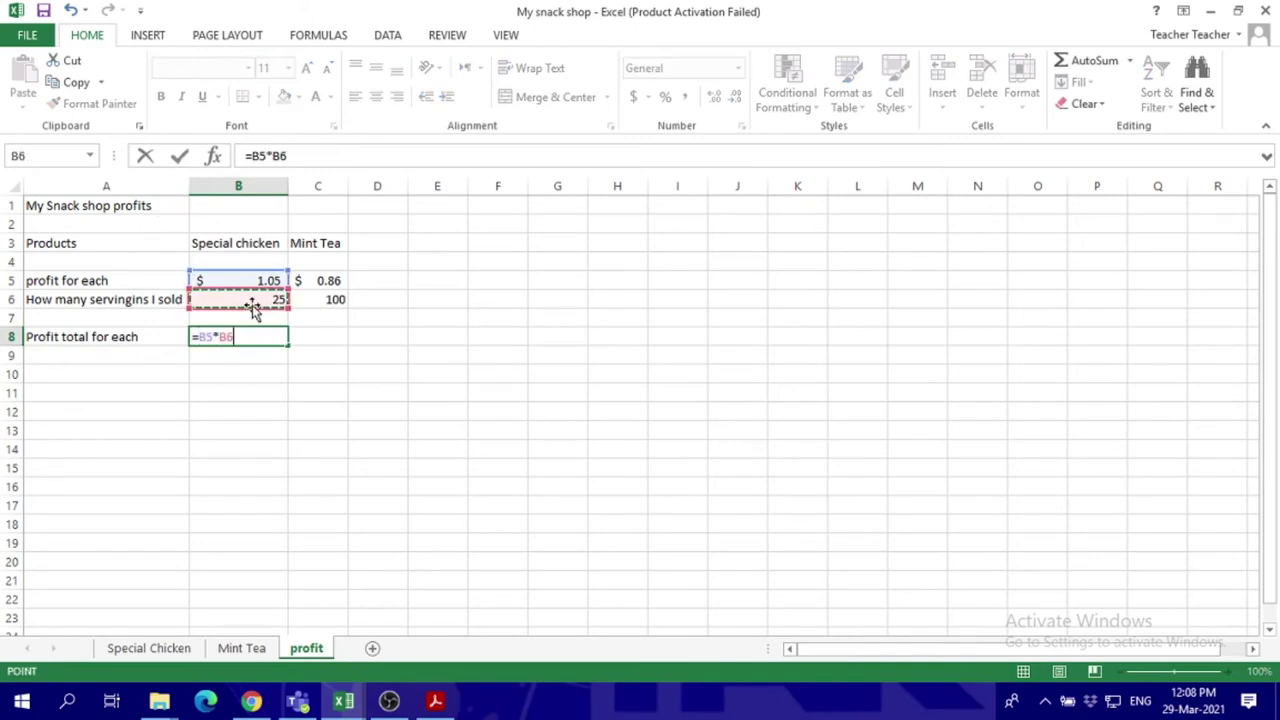
pyautogui.press('Return')
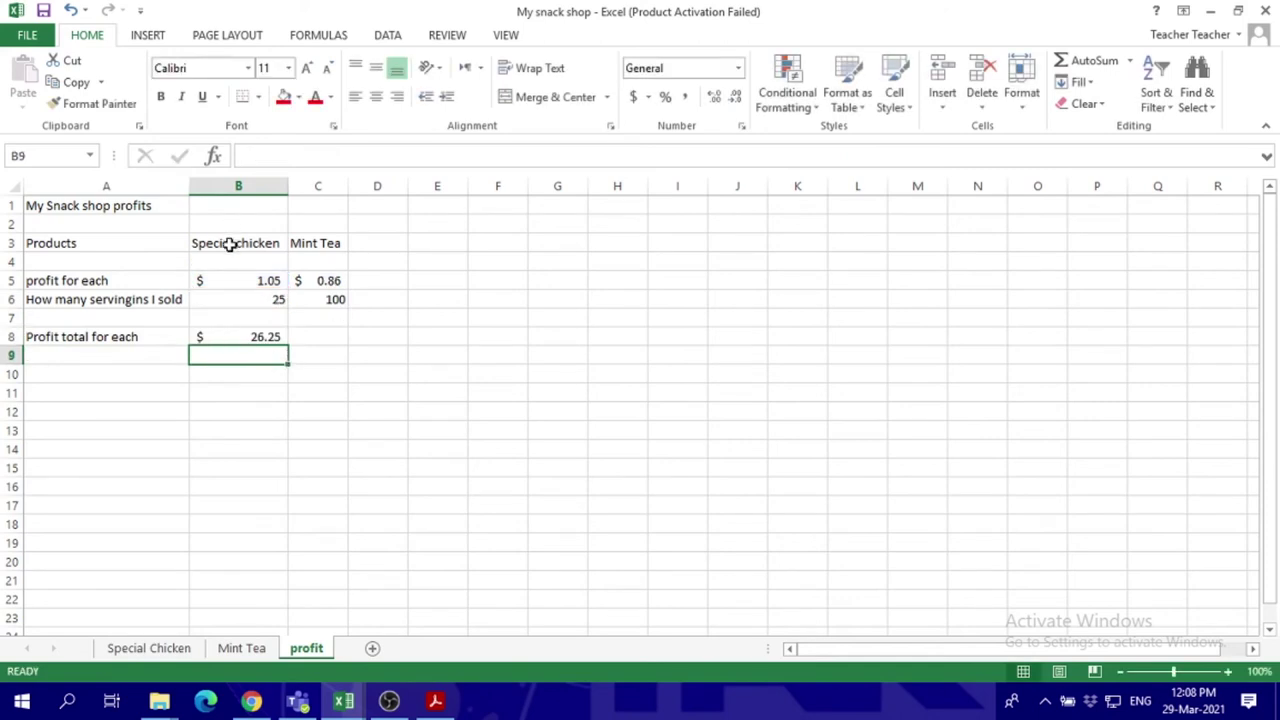
# Step: Calculate the total Mint Tea profit in C8 with the formula =C5*C6
pyautogui.click(311, 336)
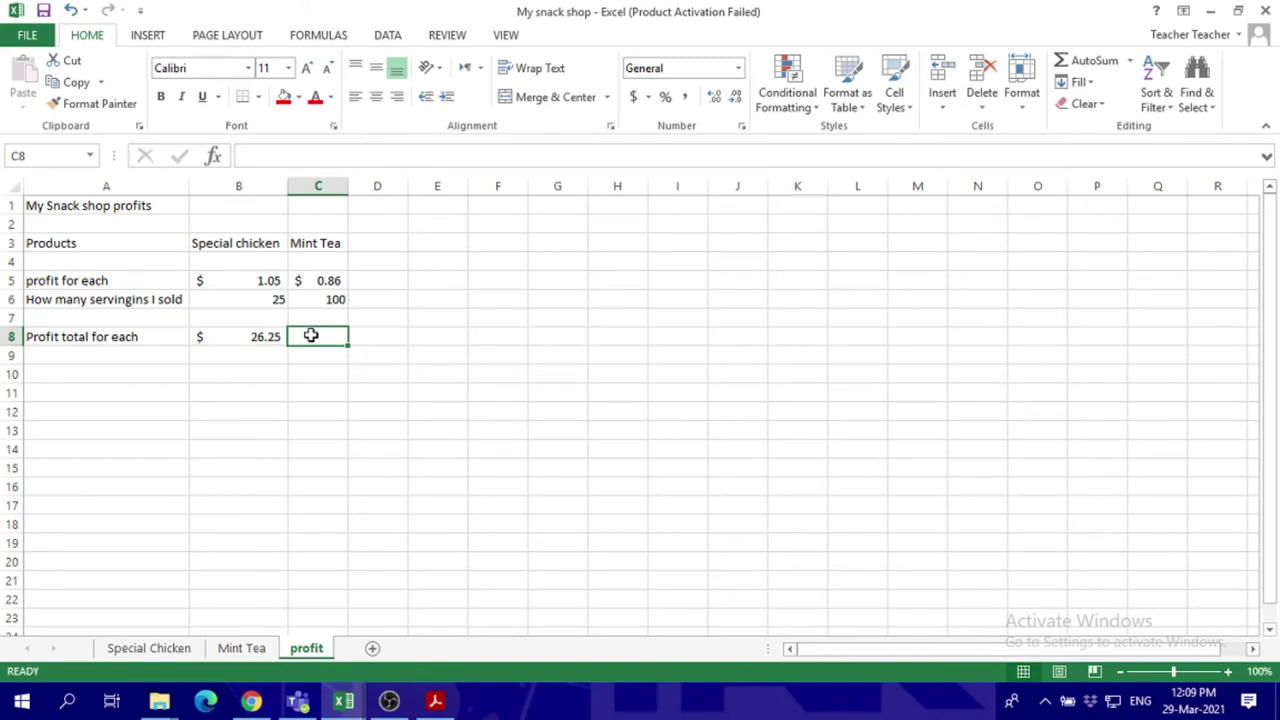
pyautogui.write('=')
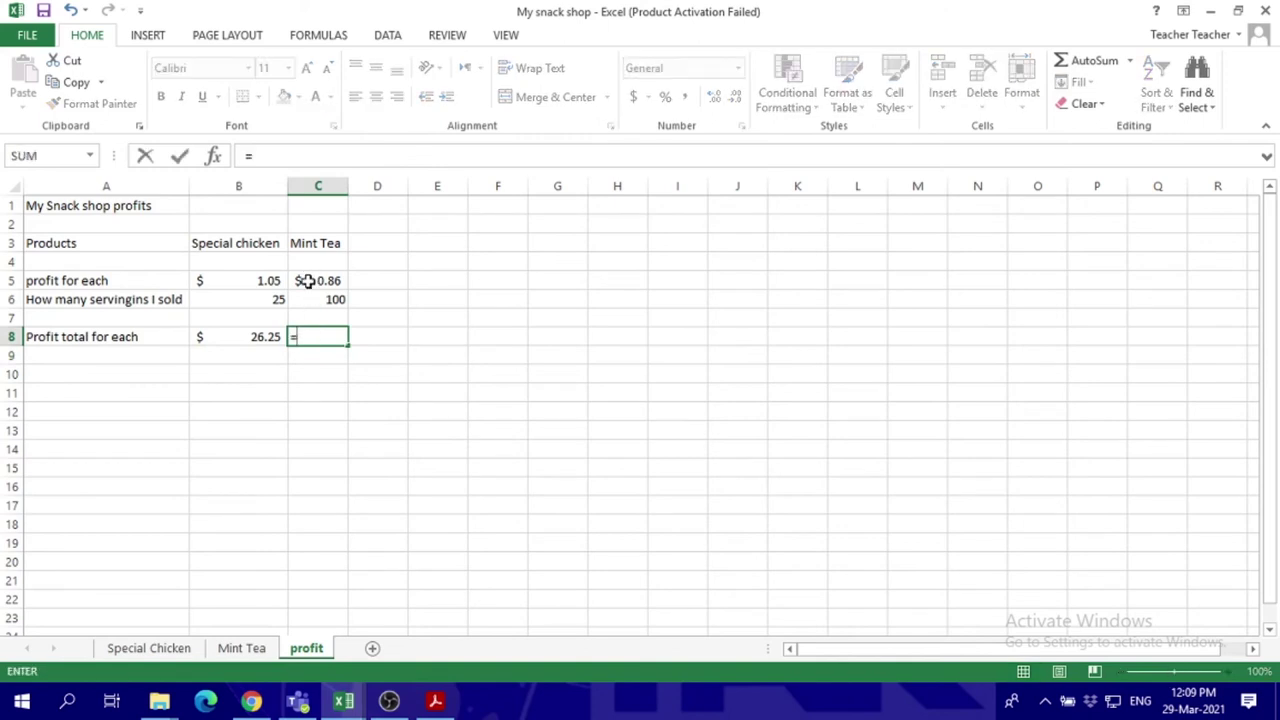
pyautogui.click(305, 281)
pyautogui.write('*')
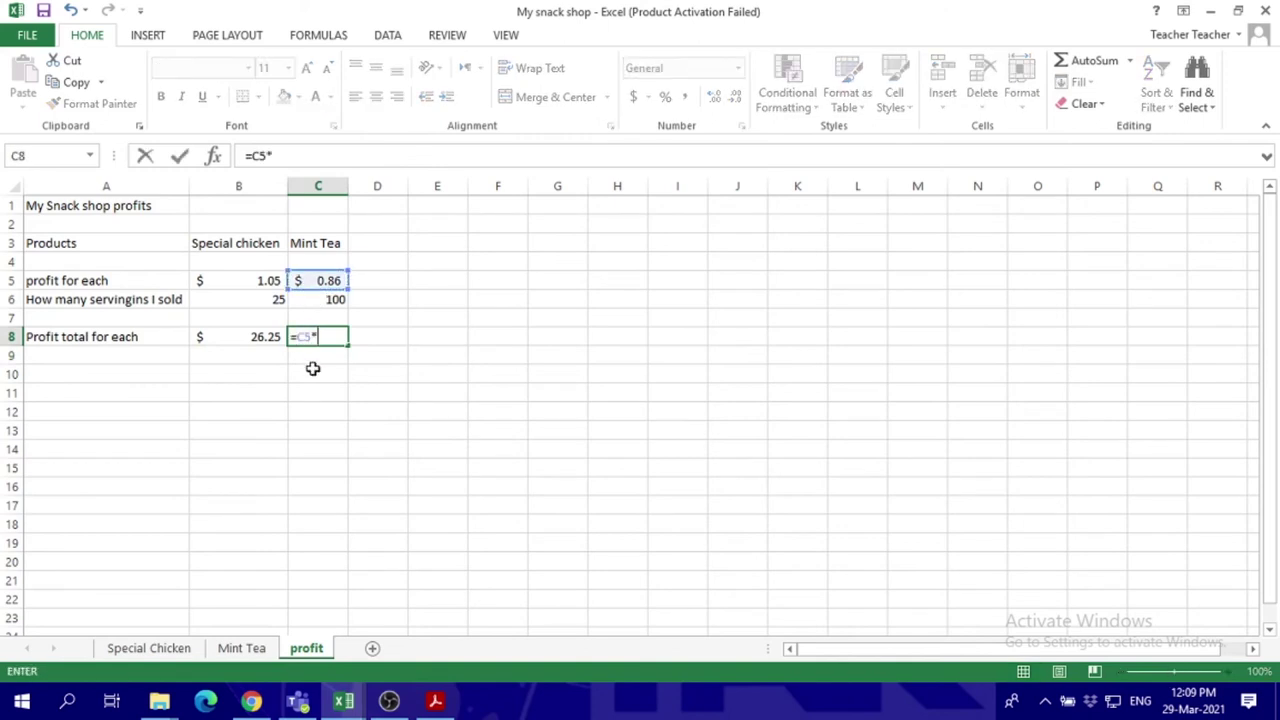
pyautogui.click(312, 300)
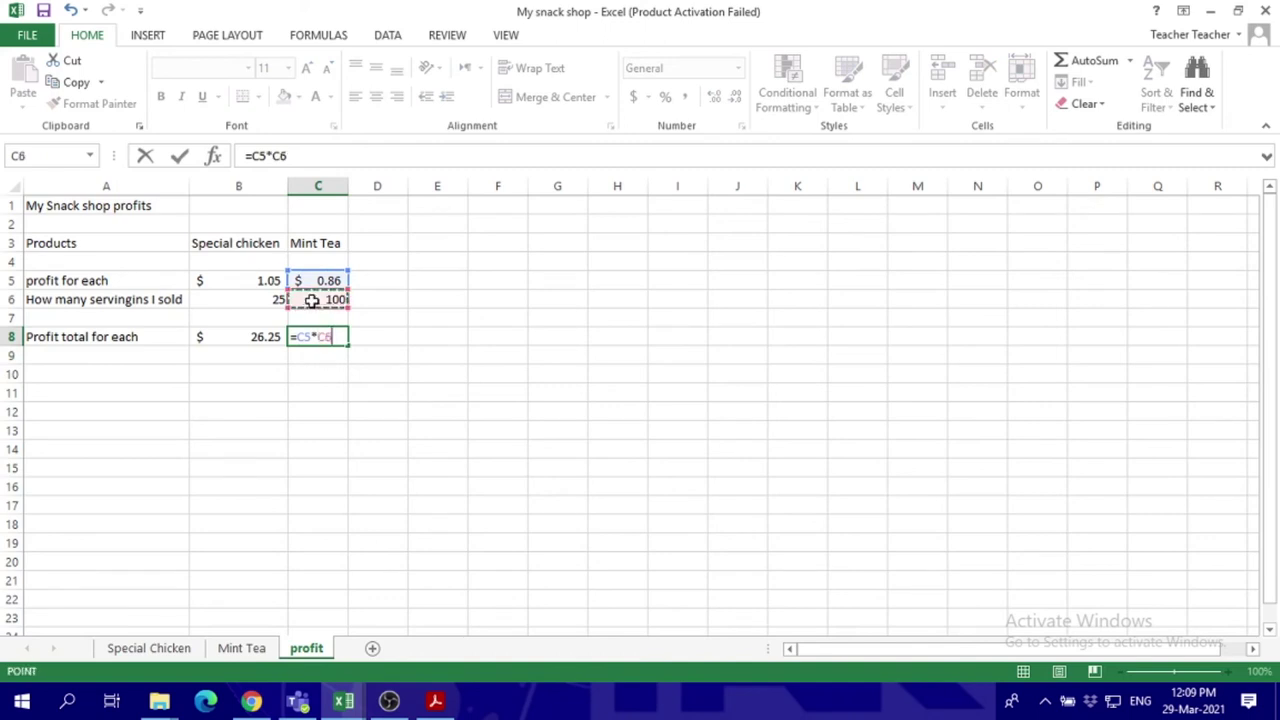
pyautogui.press('Return')
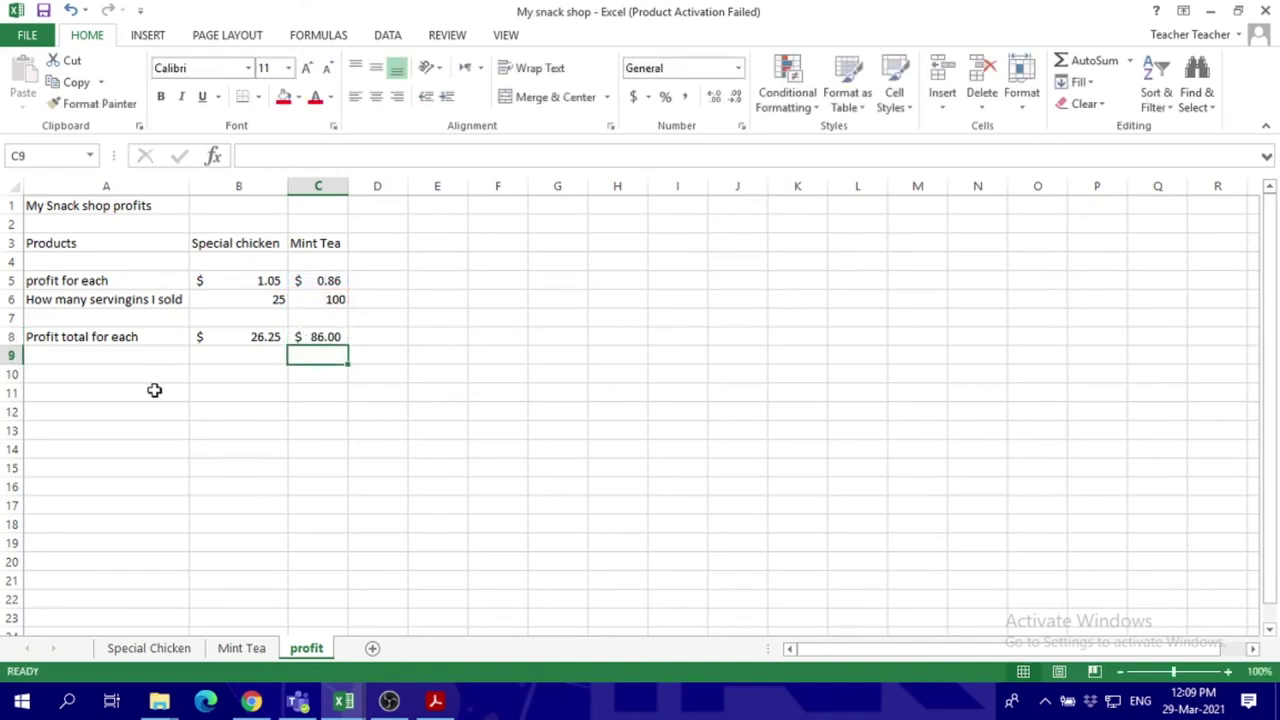
# Step: Add the row label "Total Profits" in cell A10
pyautogui.click(150, 372)
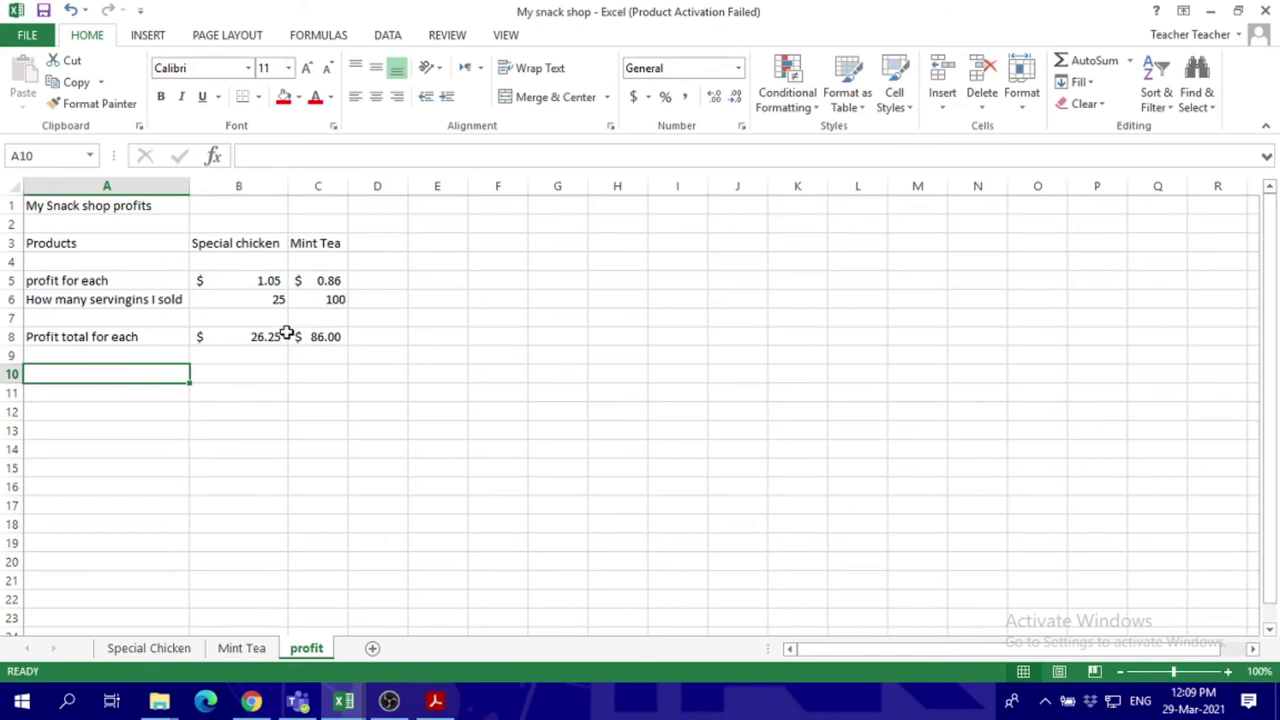
pyautogui.write('Total')
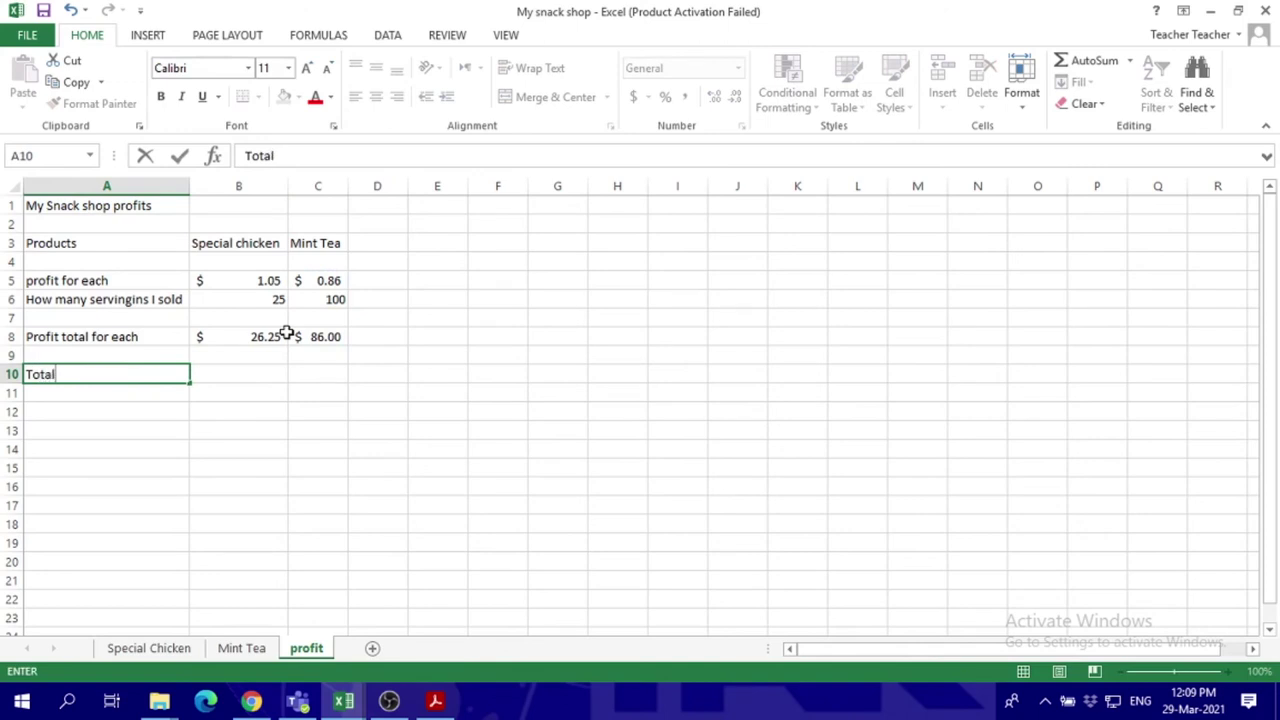
pyautogui.write(' Profits')
# Step: Calculate the combined profit of both products in B10 with the formula =B8+C8
pyautogui.click(244, 370)
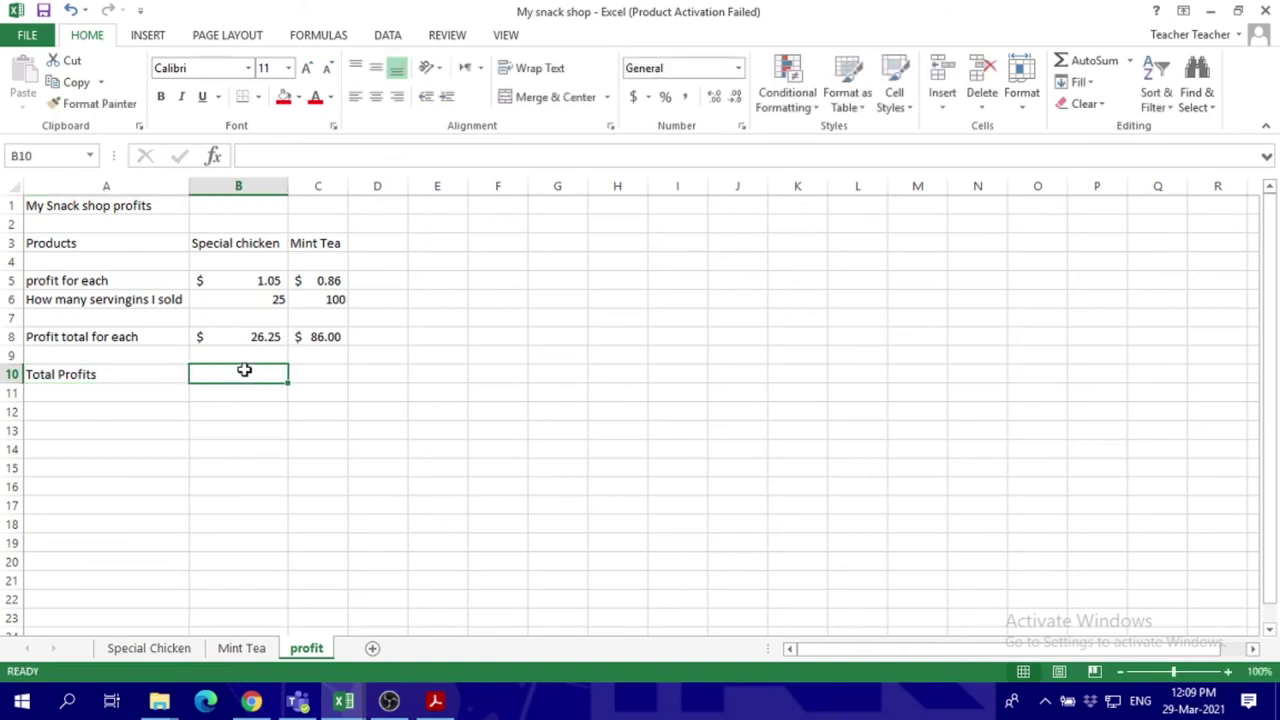
pyautogui.write('=')
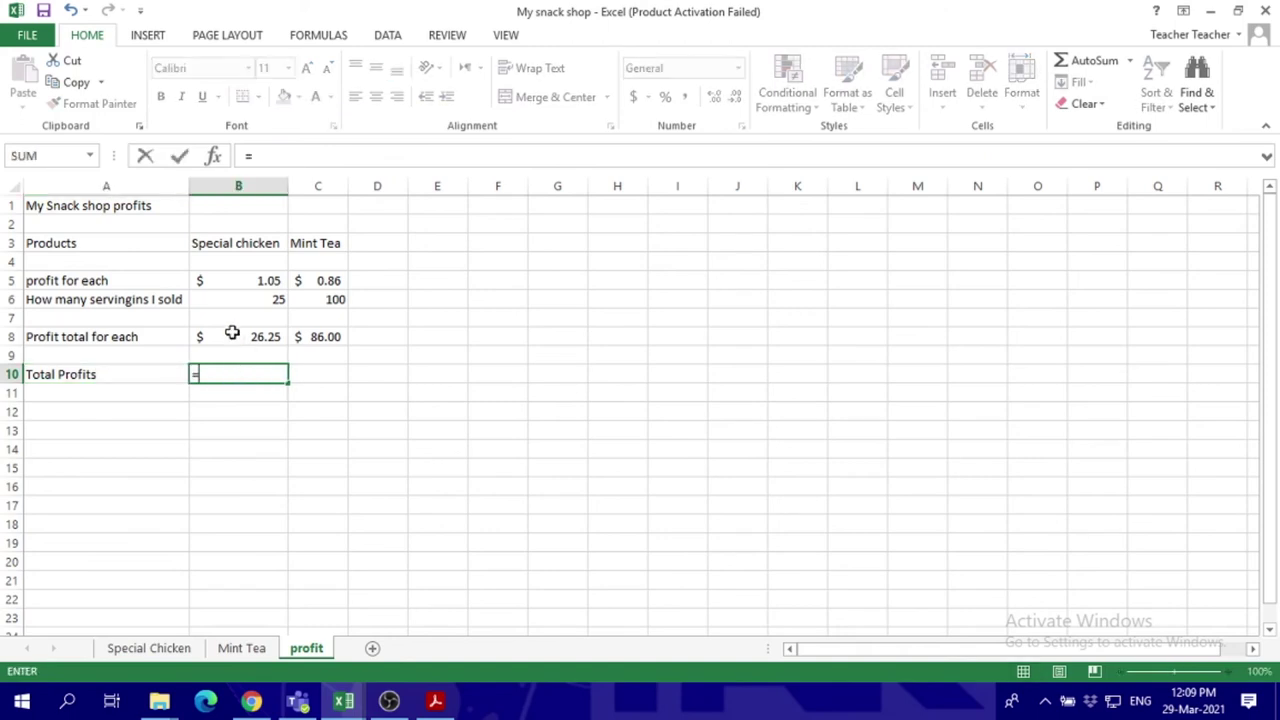
pyautogui.click(232, 336)
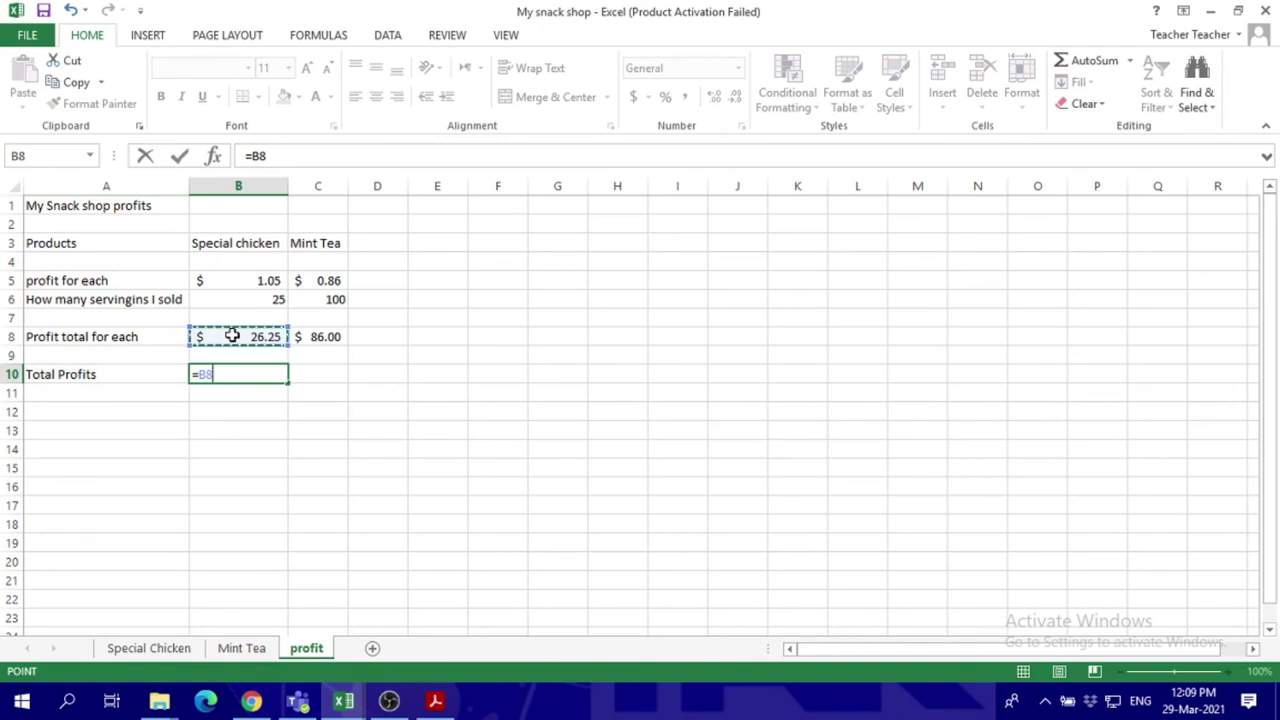
pyautogui.write('+')
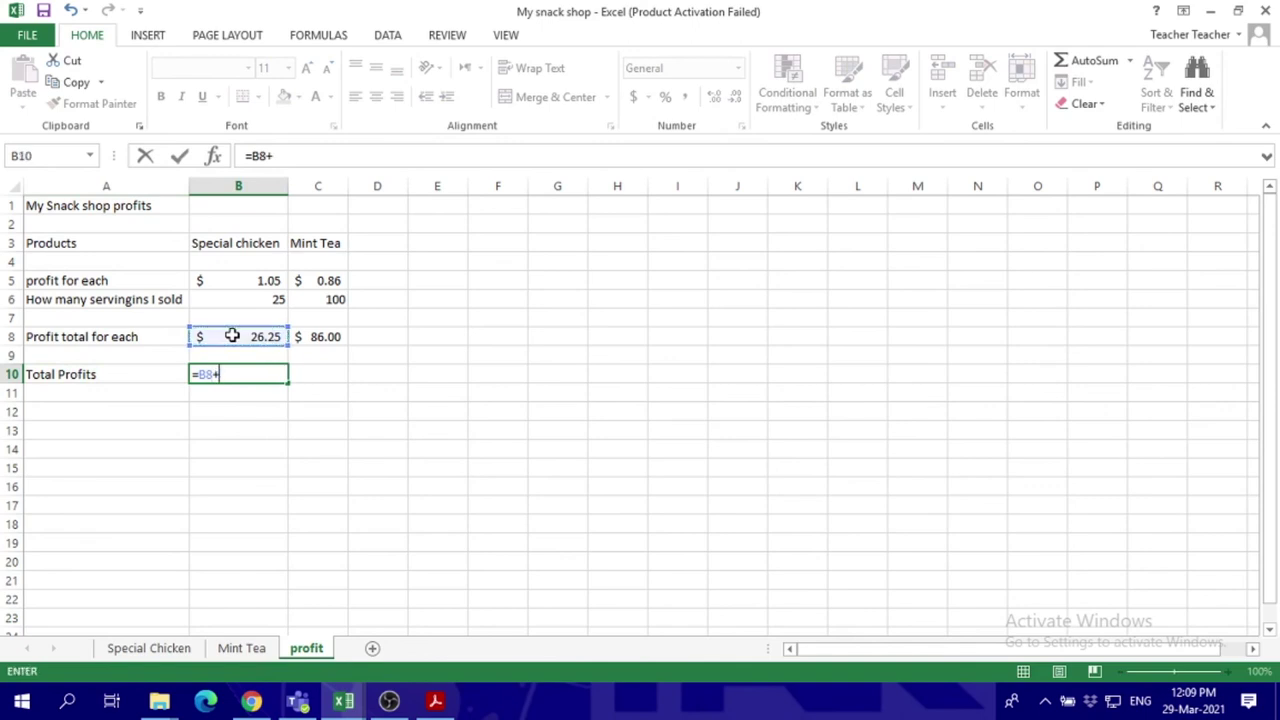
pyautogui.click(310, 337)
pyautogui.press('Return')
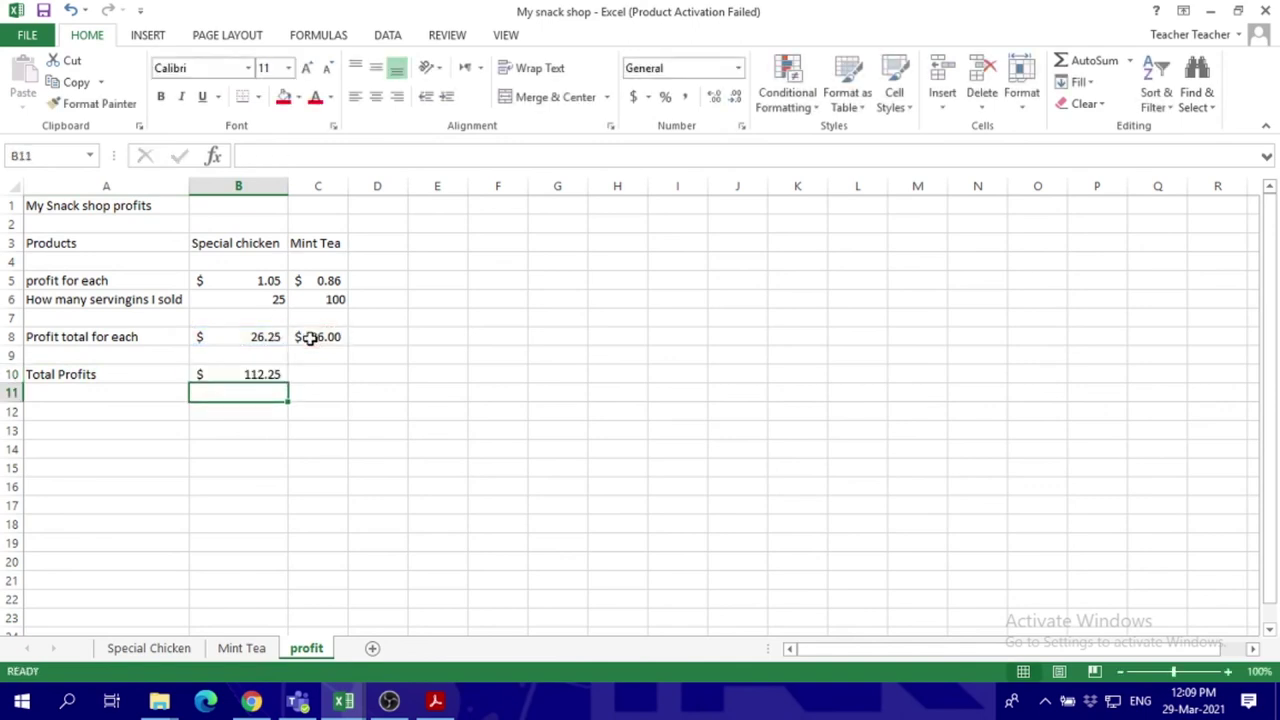
pyautogui.click(264, 373)
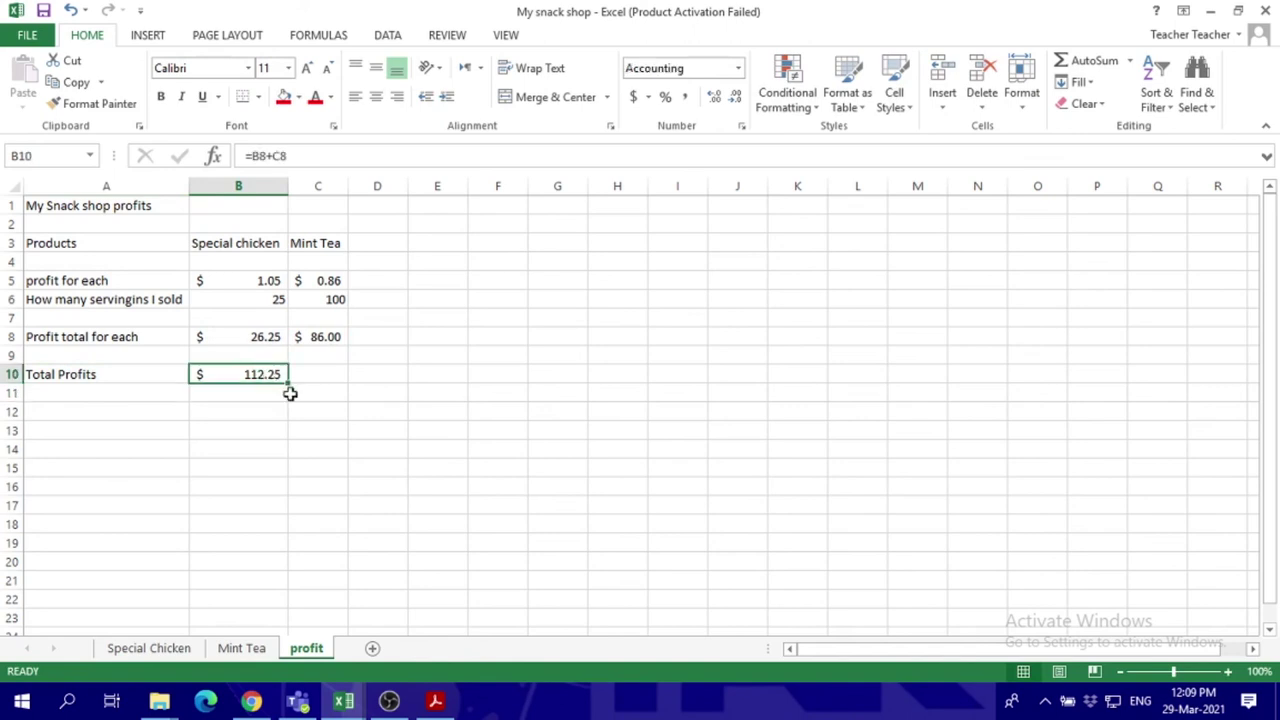